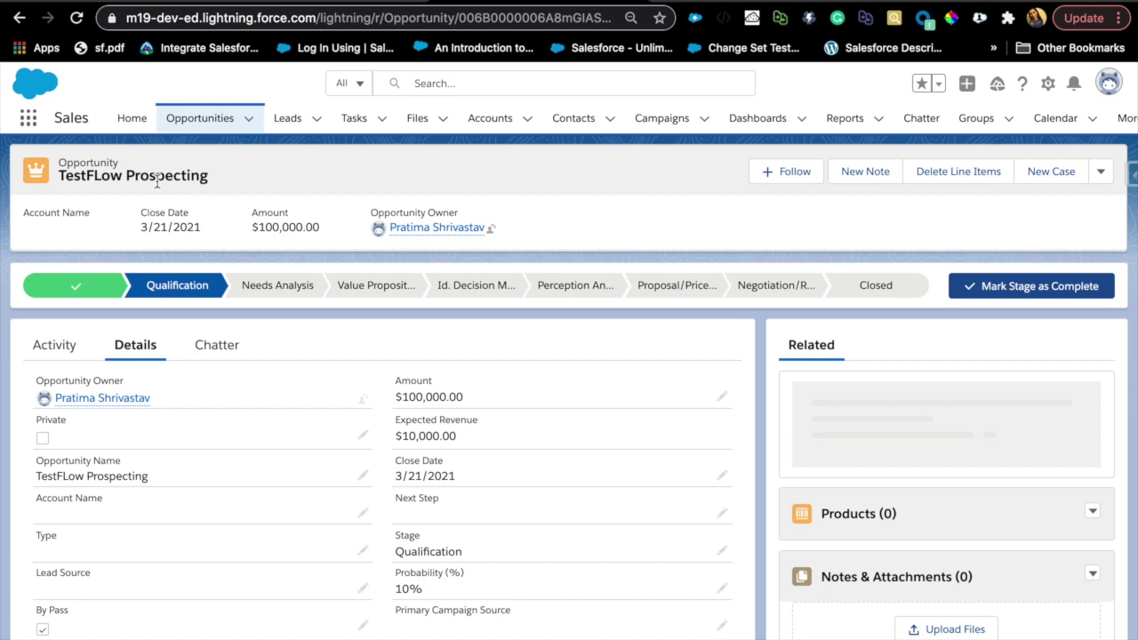
# - Switch to the Flows setup page and create a new Record-Triggered Flow with the Freeform layout
pyautogui.moveTo(111, 300)
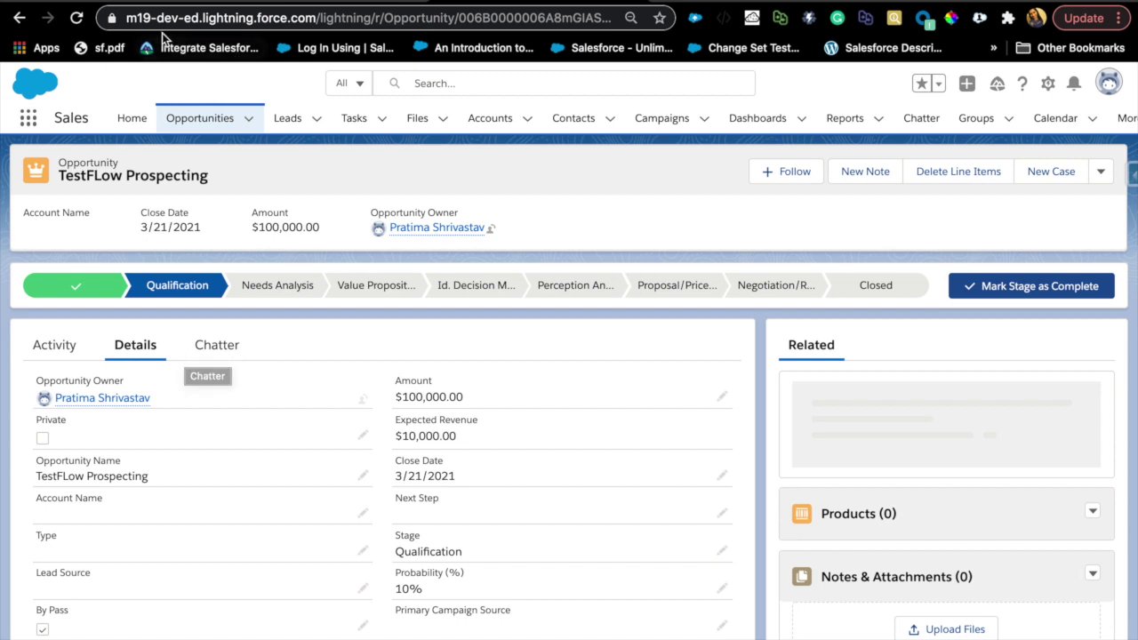
pyautogui.click(273, 3)
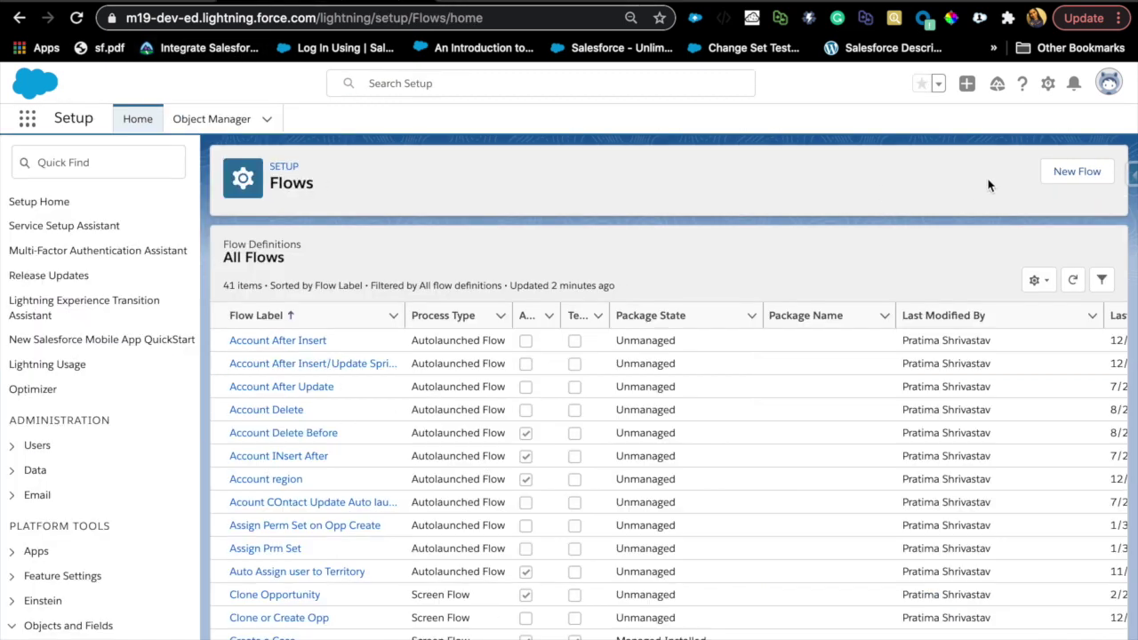
pyautogui.click(1064, 176)
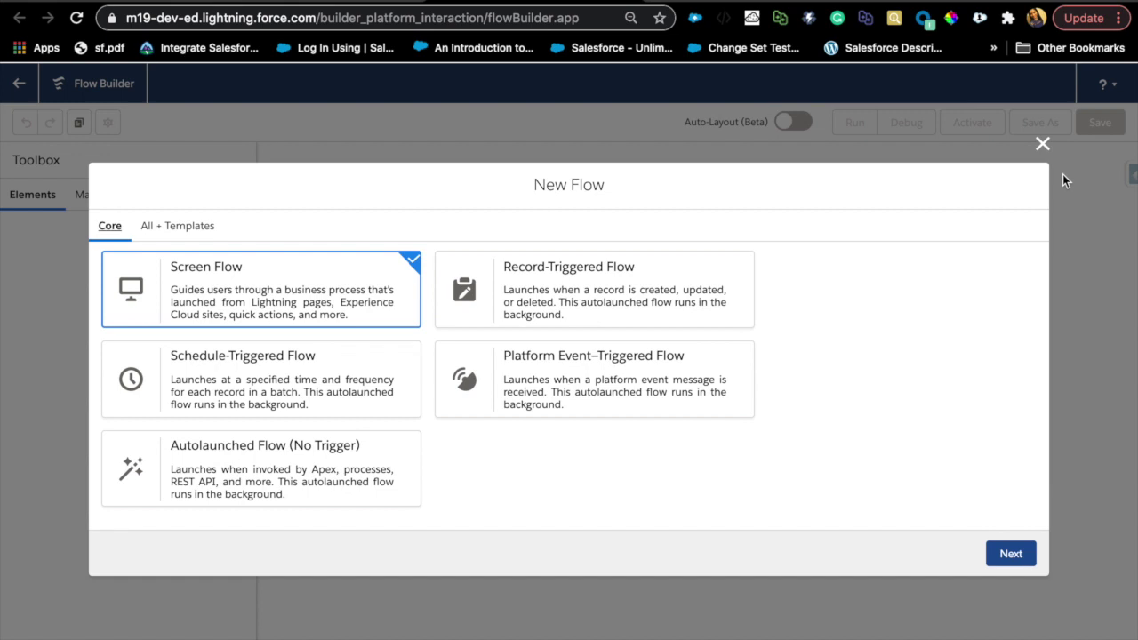
pyautogui.click(598, 299)
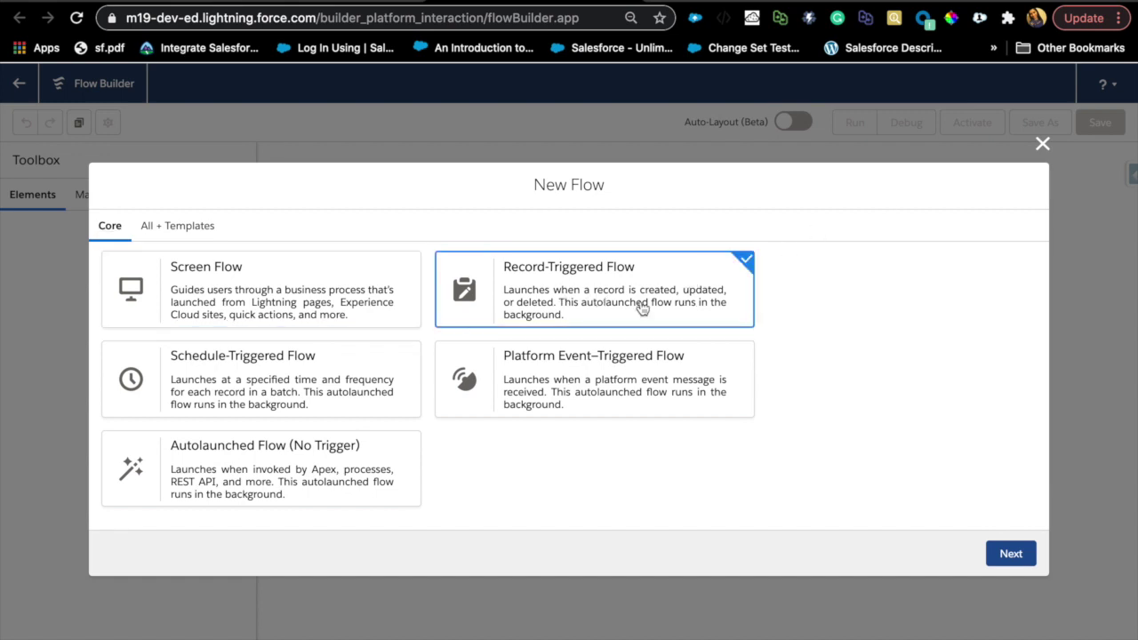
pyautogui.click(1012, 554)
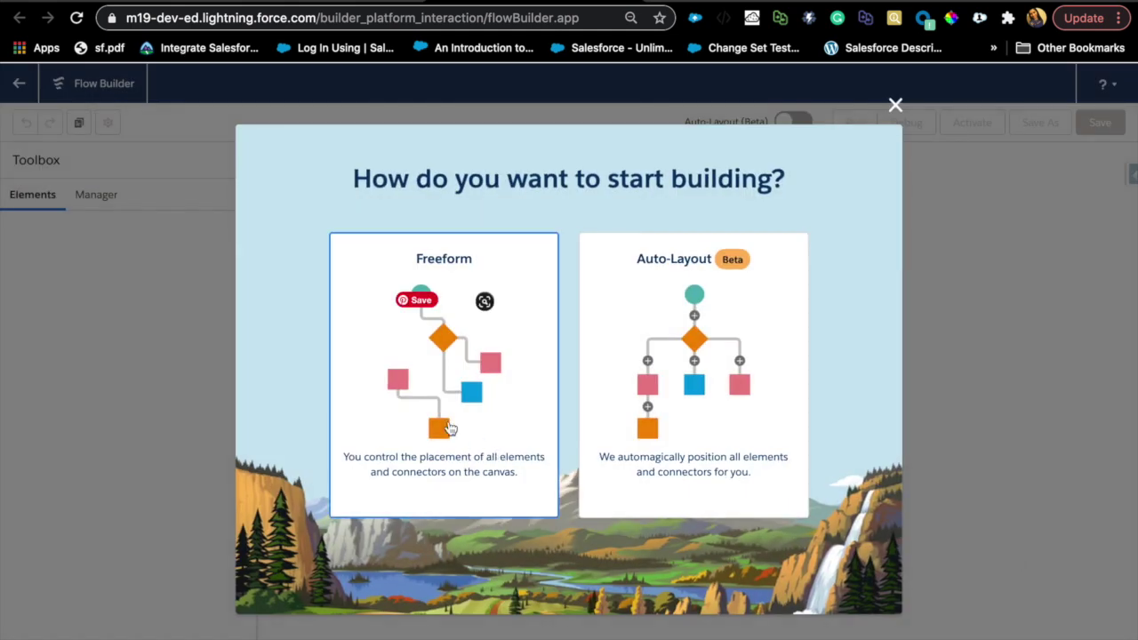
pyautogui.click(449, 429)
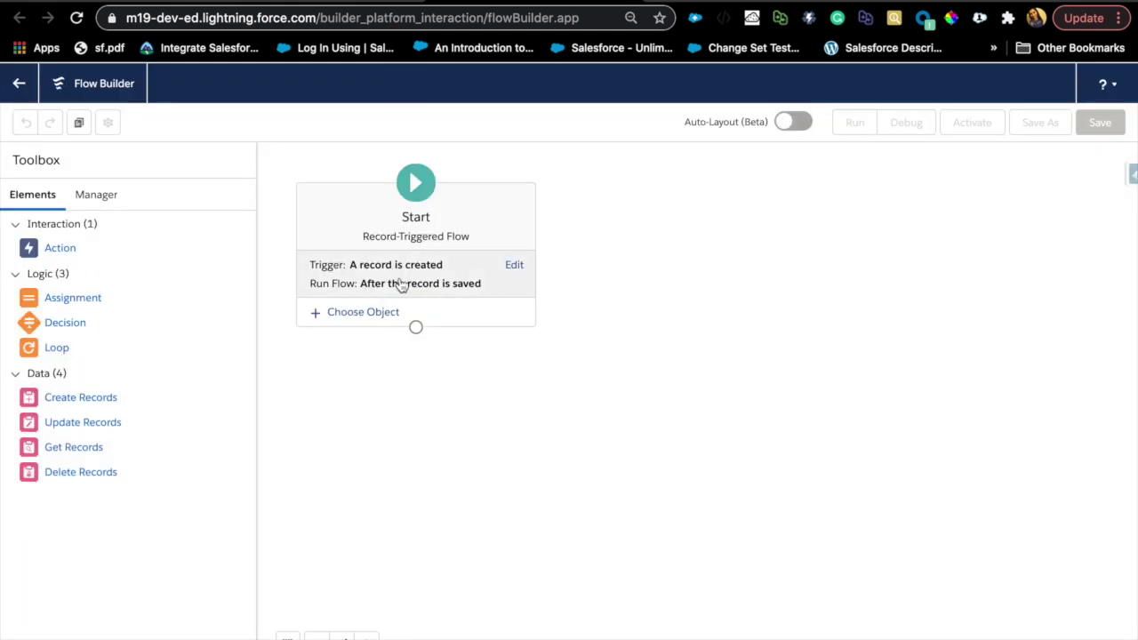
# - Configure the flow's trigger to fire when a record is created or updated
pyautogui.click(516, 265)
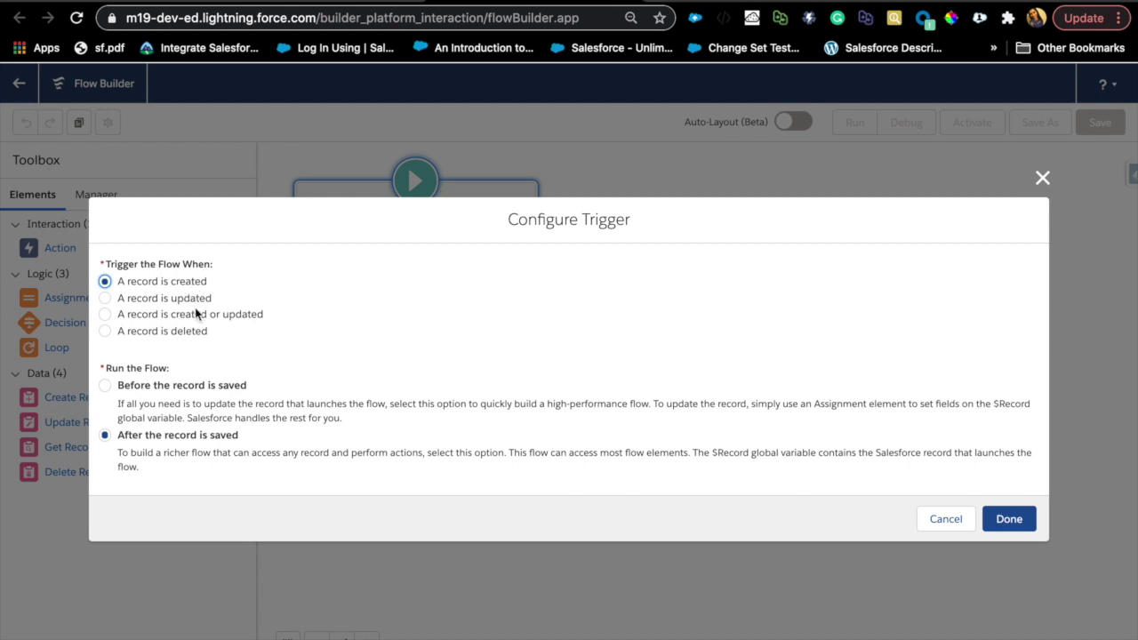
pyautogui.click(196, 320)
pyautogui.click(1009, 521)
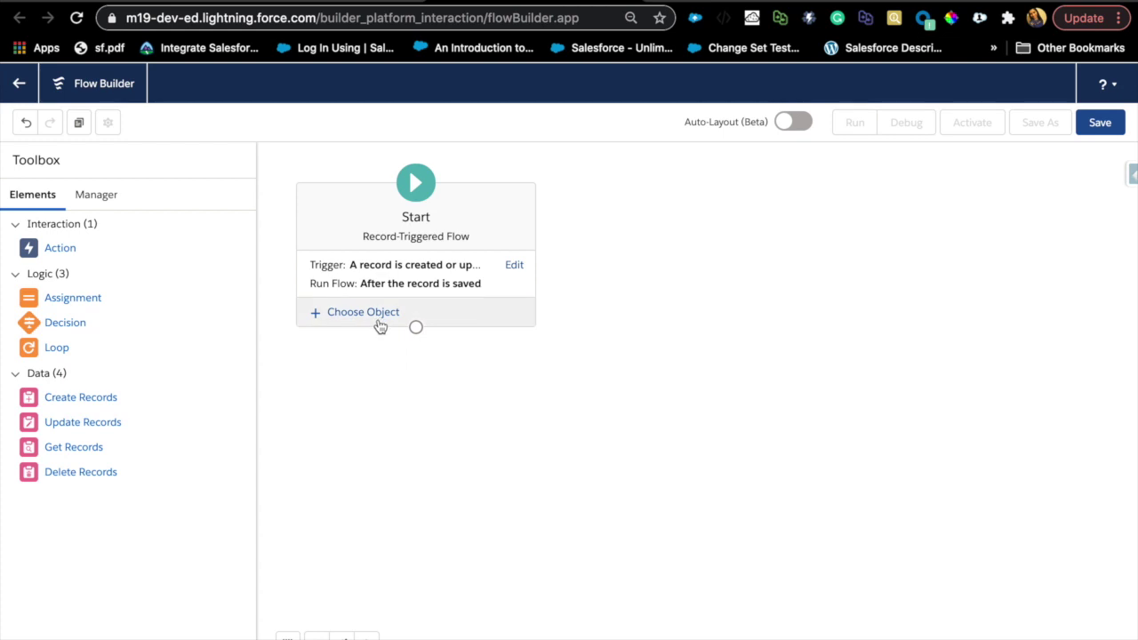
# - Choose Opportunity as the object whose records trigger the flow
pyautogui.click(377, 320)
pyautogui.click(302, 393)
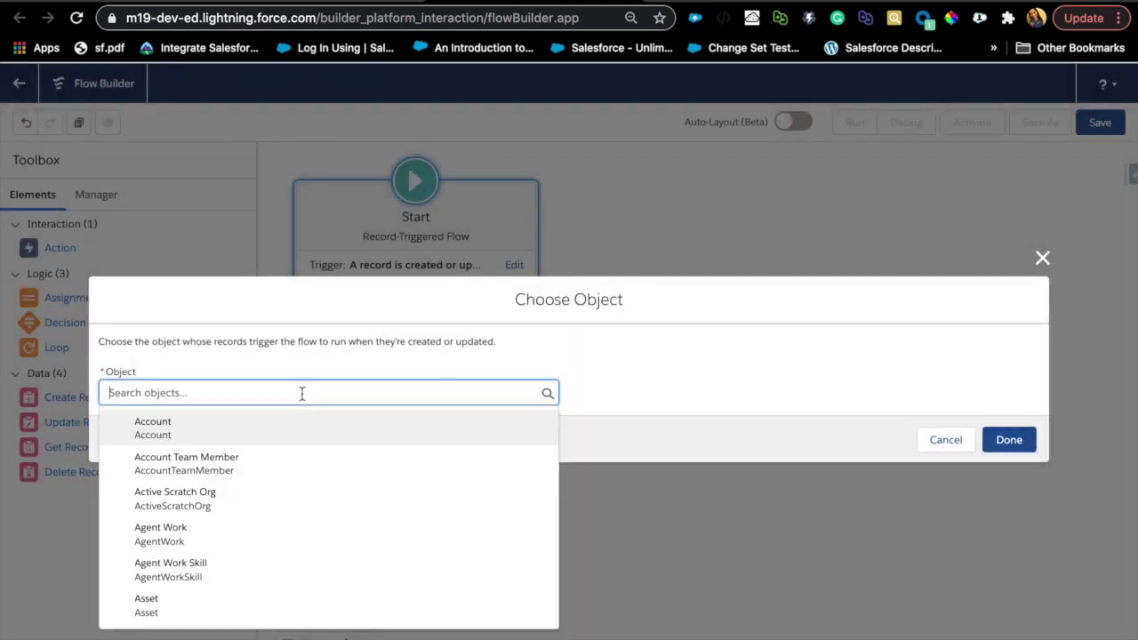
pyautogui.write('oppo')
pyautogui.click(293, 434)
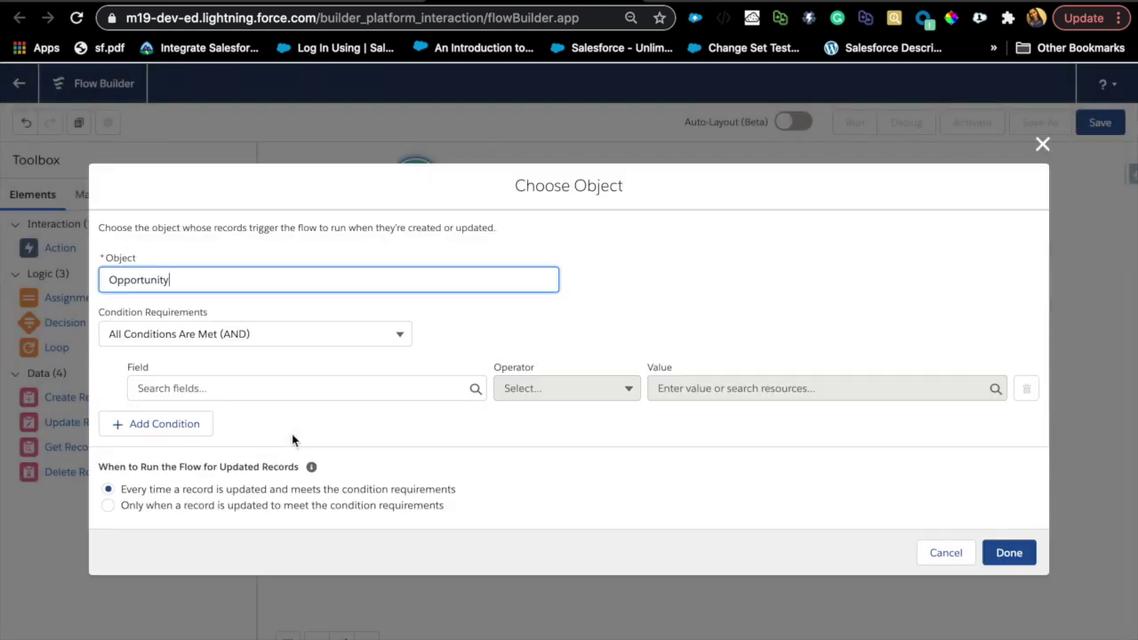
# - Add the entry condition StageName Equals Prospecting, running only when a record is updated to meet the condition requirements
pyautogui.click(194, 382)
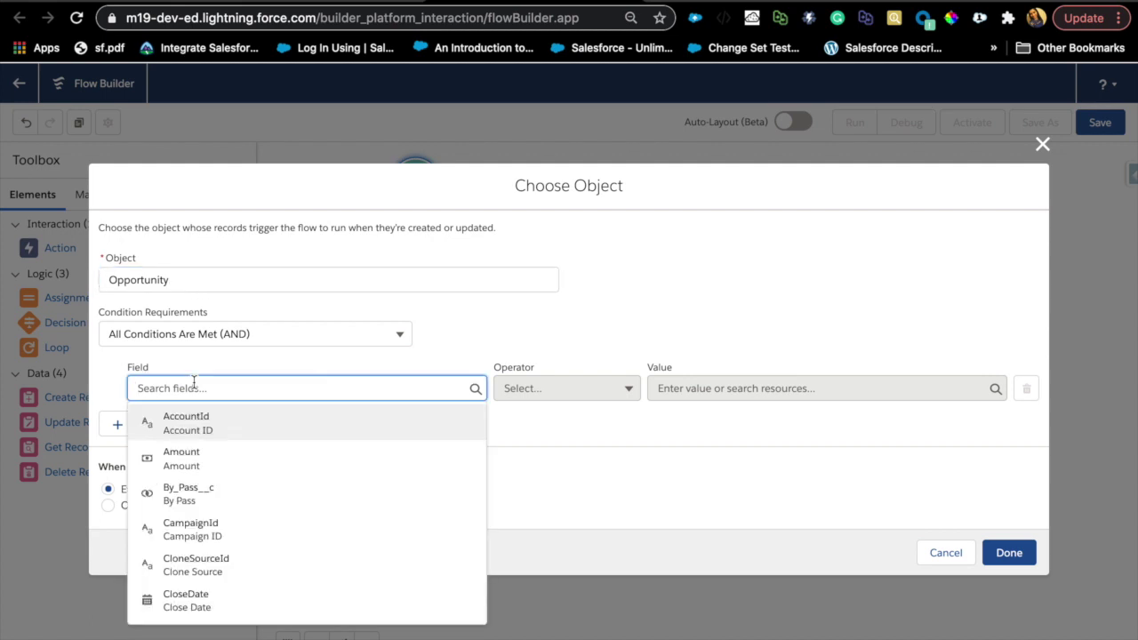
pyautogui.write('stag')
pyautogui.click(198, 430)
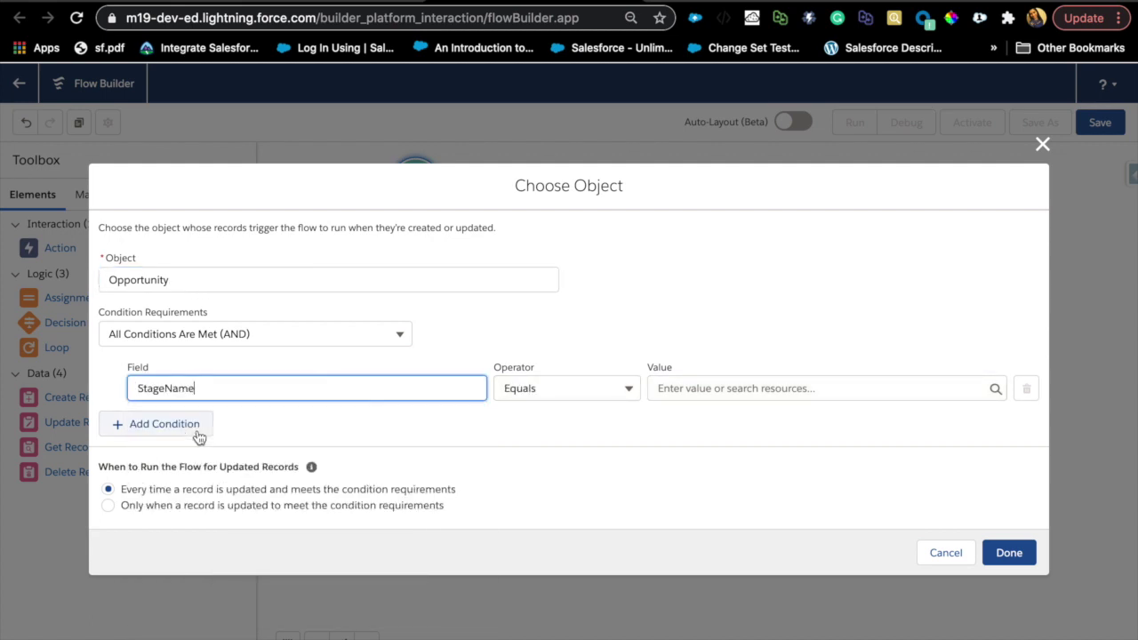
pyautogui.click(762, 389)
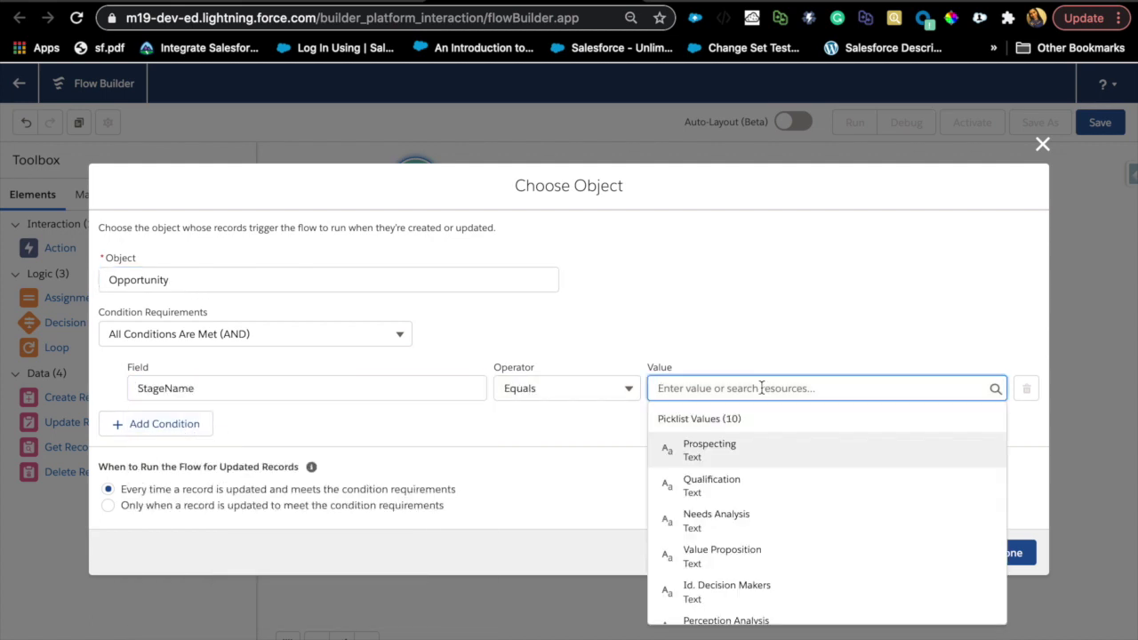
pyautogui.click(737, 450)
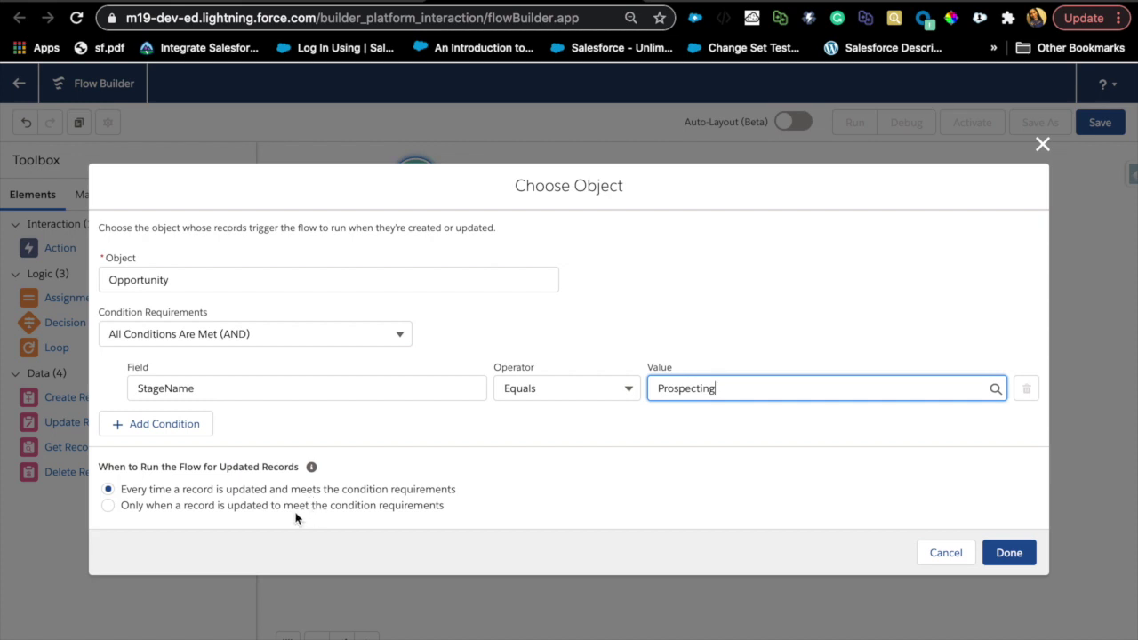
pyautogui.click(107, 505)
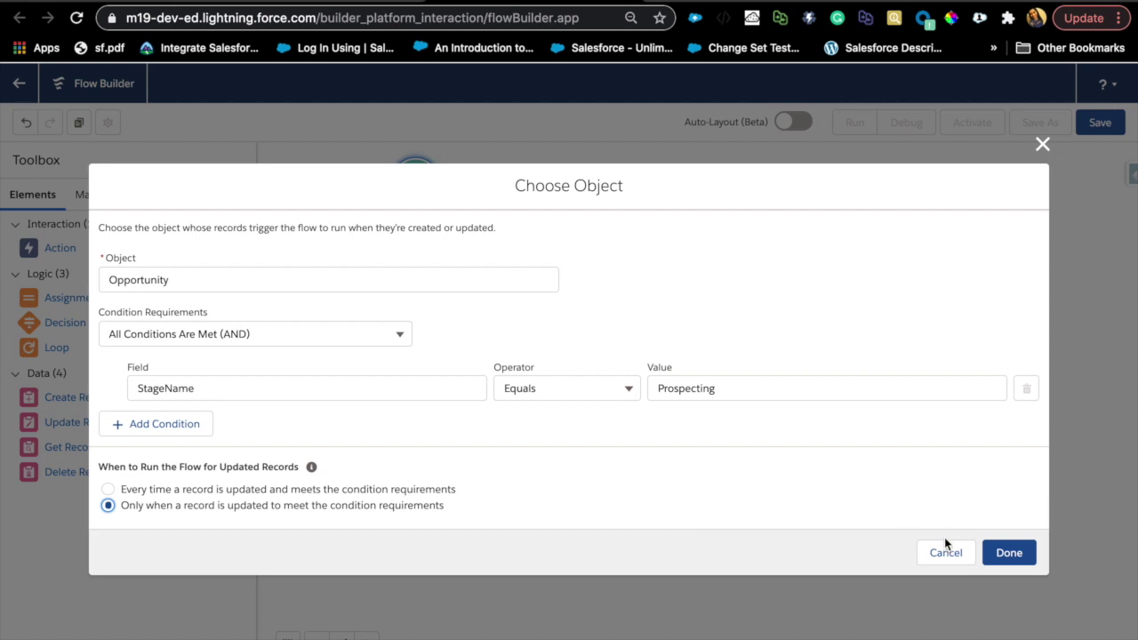
pyautogui.click(1009, 552)
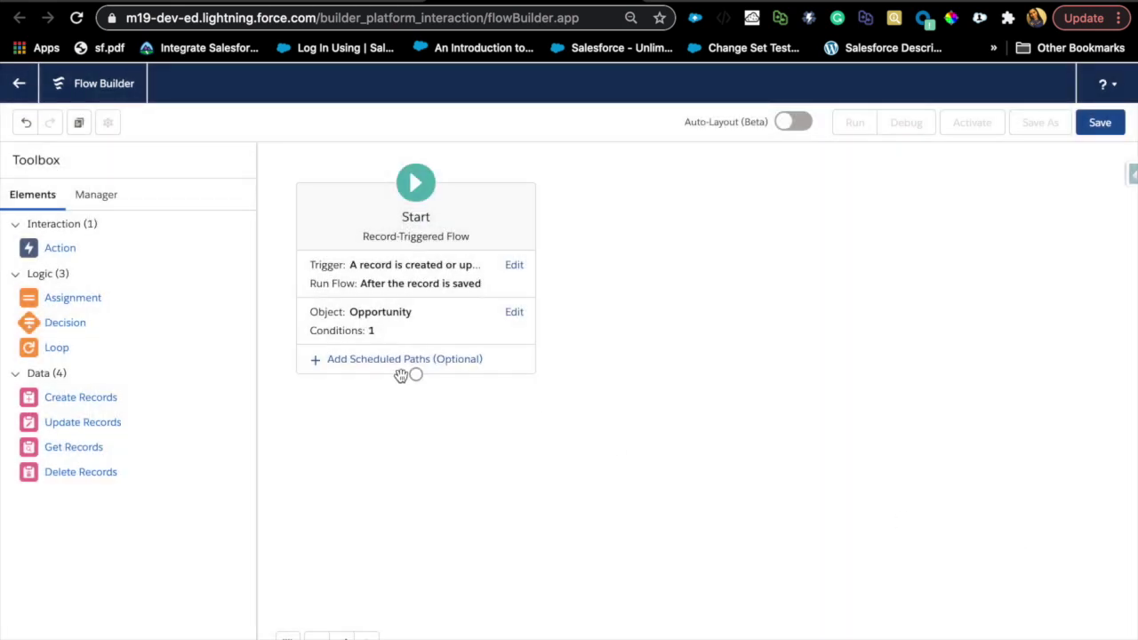
# - Reopen the Opportunity criteria and set the flow to run every time a record is updated and meets the condition requirements
pyautogui.click(513, 312)
pyautogui.click(107, 489)
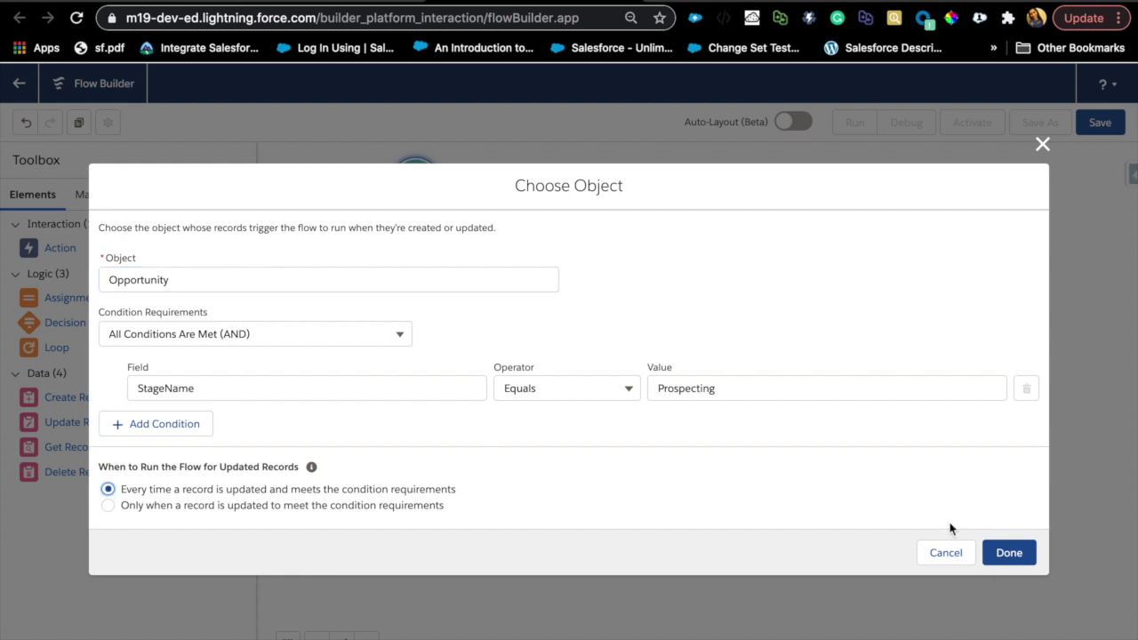
pyautogui.click(1001, 548)
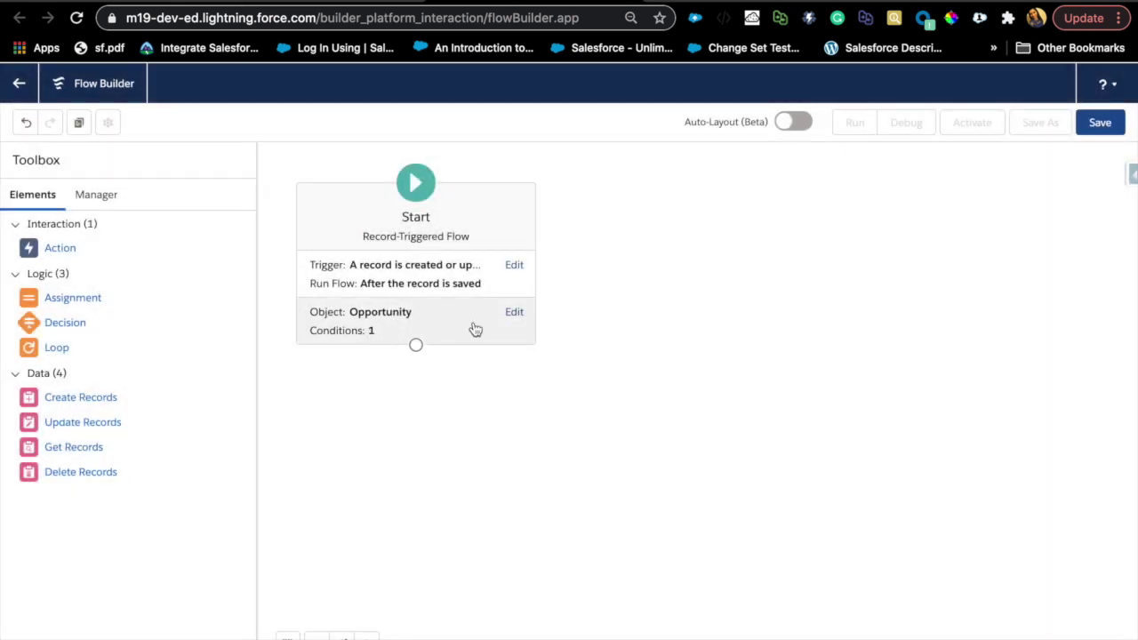
# - Set the Opportunity criteria back to running only when a record is updated to meet the condition requirements
pyautogui.click(514, 312)
pyautogui.click(107, 506)
pyautogui.click(1009, 551)
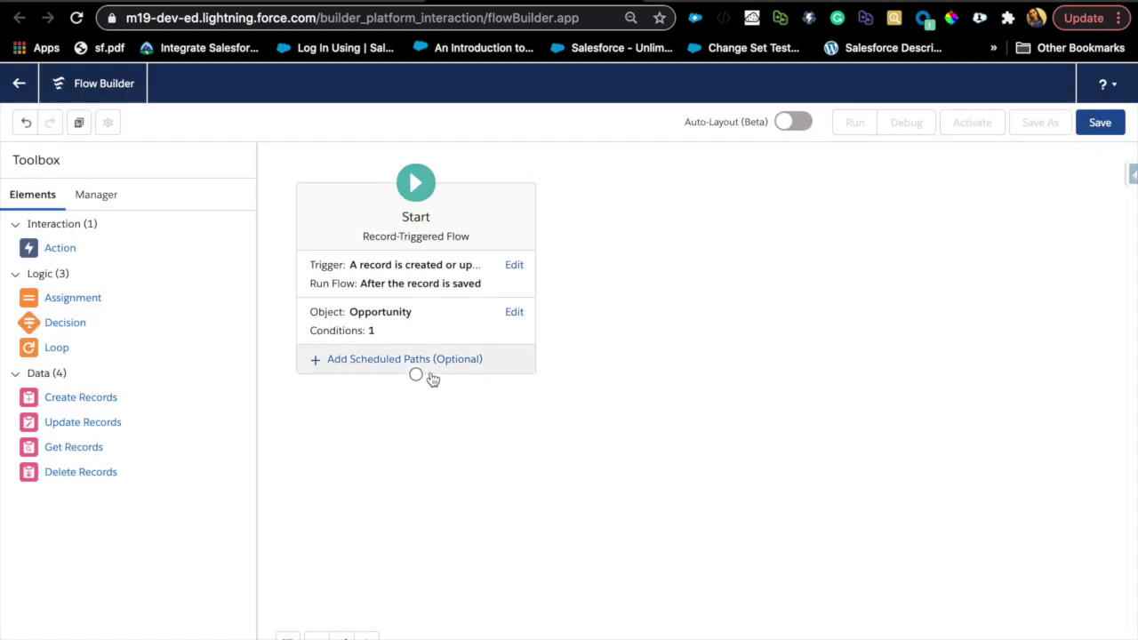
# - Add a scheduled path labelled "Reminder After 5 days" with time source When Opportunity is Created or Updated and an offset of 5 Days After
pyautogui.click(407, 367)
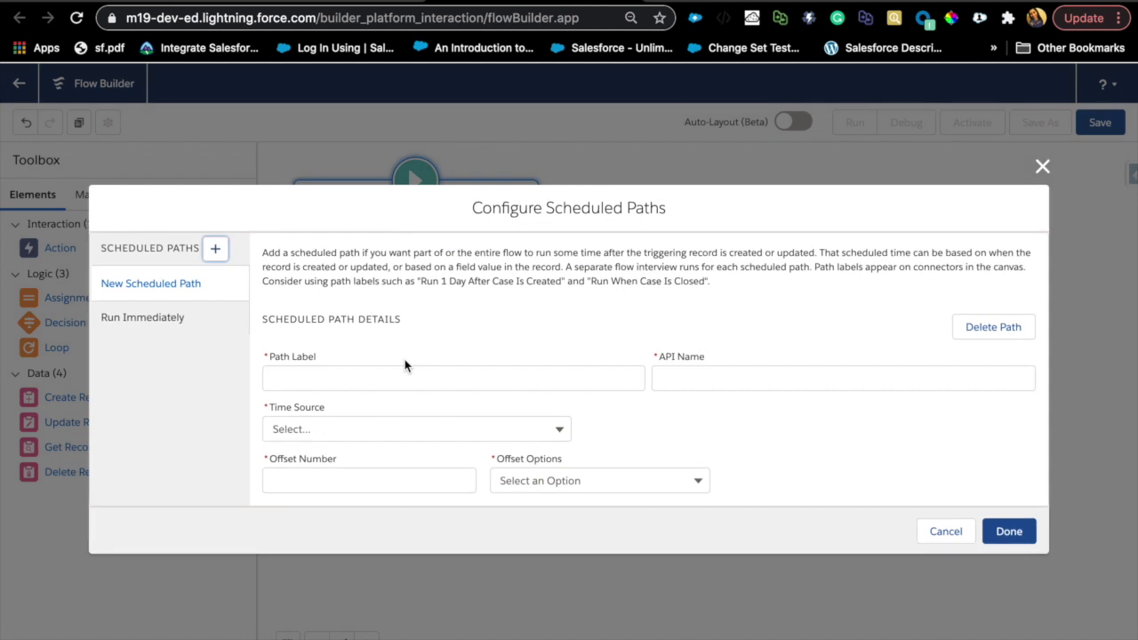
pyautogui.click(336, 373)
pyautogui.write('Reminder After 5 days')
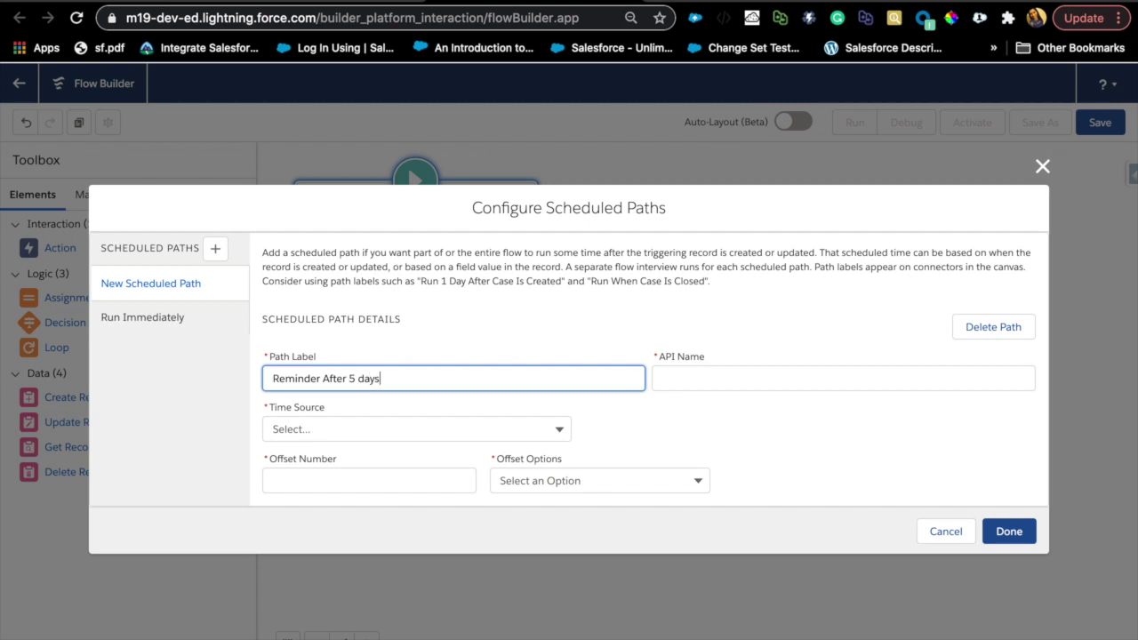
pyautogui.click(329, 415)
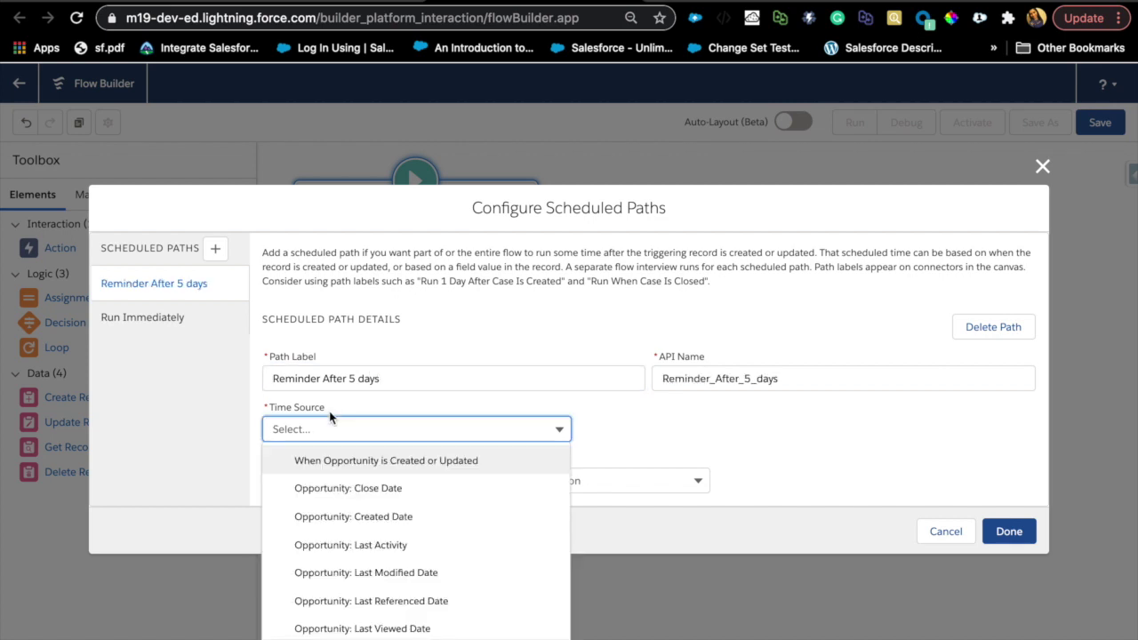
pyautogui.click(373, 467)
pyautogui.click(369, 479)
pyautogui.write('5')
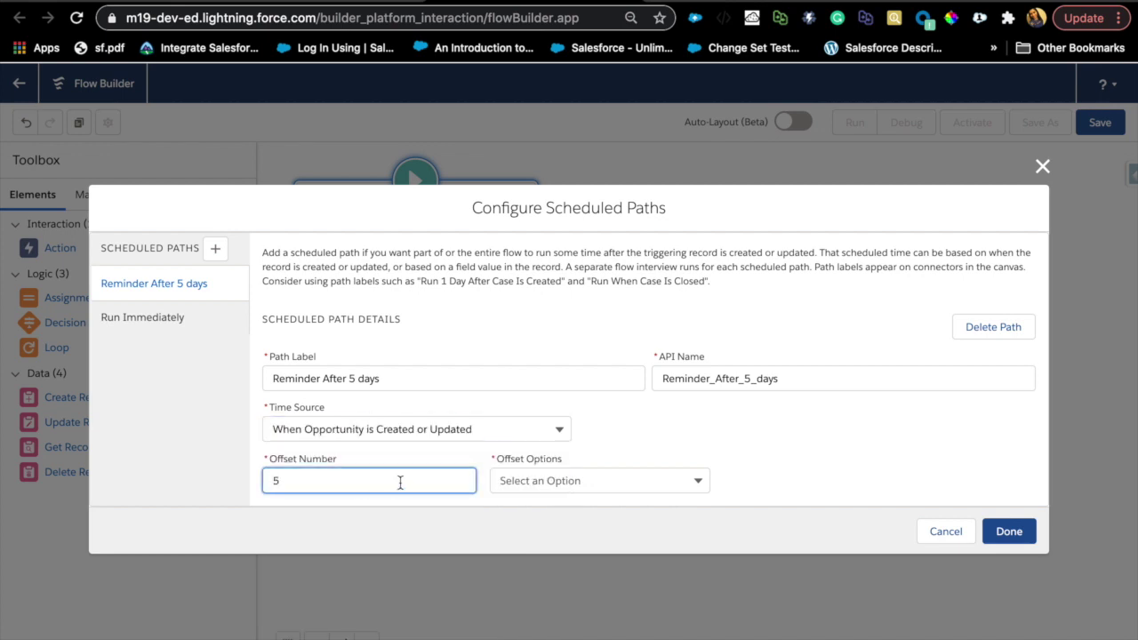
pyautogui.click(534, 481)
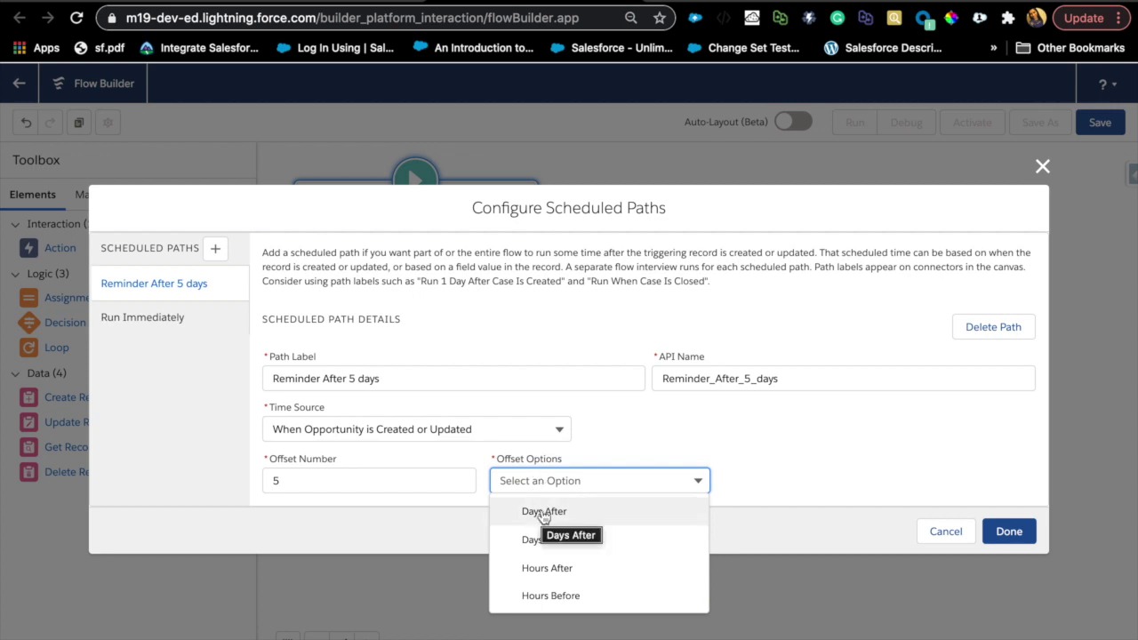
pyautogui.click(544, 513)
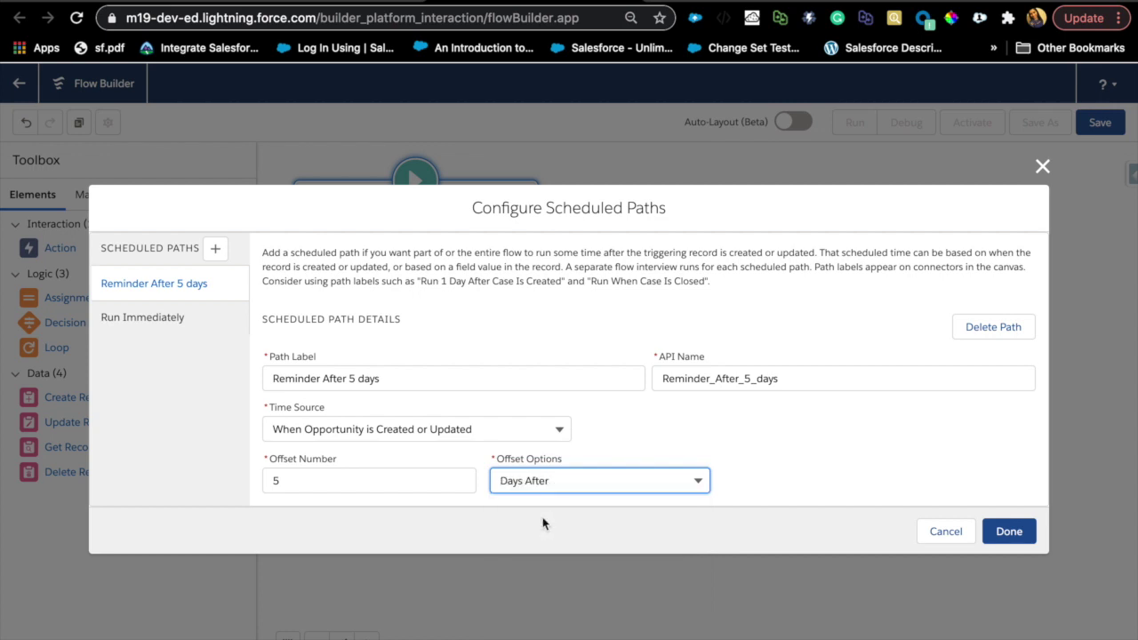
pyautogui.click(1009, 531)
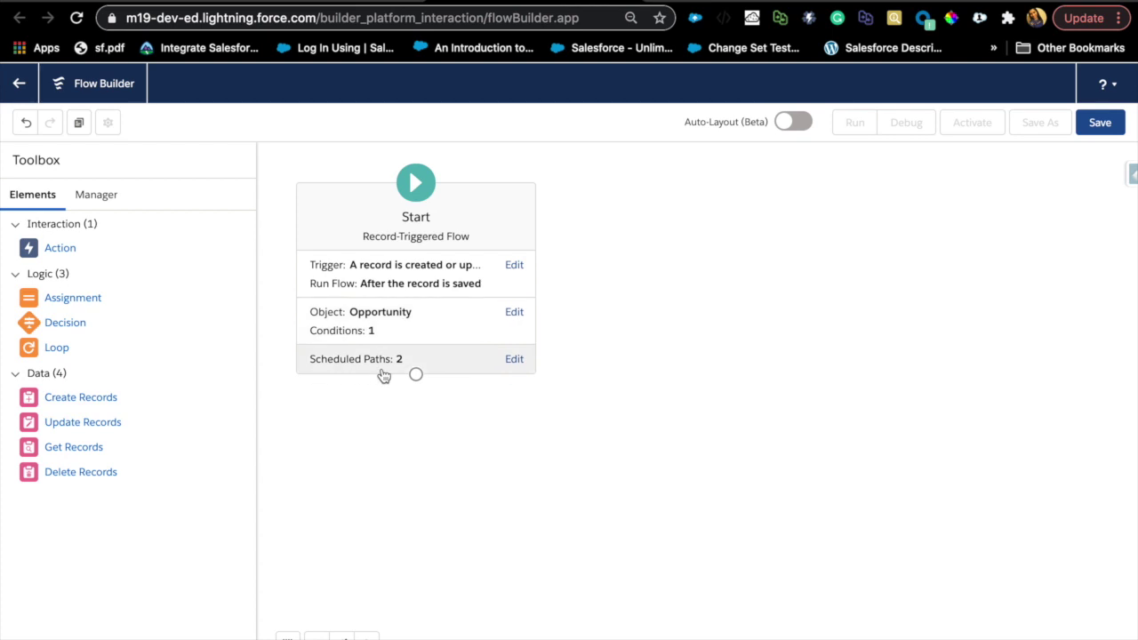
# - Add an Action element to the canvas, filter by type Email Alert, and choose the Notify Opp Owner alert
pyautogui.moveTo(43, 258); pyautogui.dragTo(707, 258)
pyautogui.click(315, 218)
pyautogui.click(303, 279)
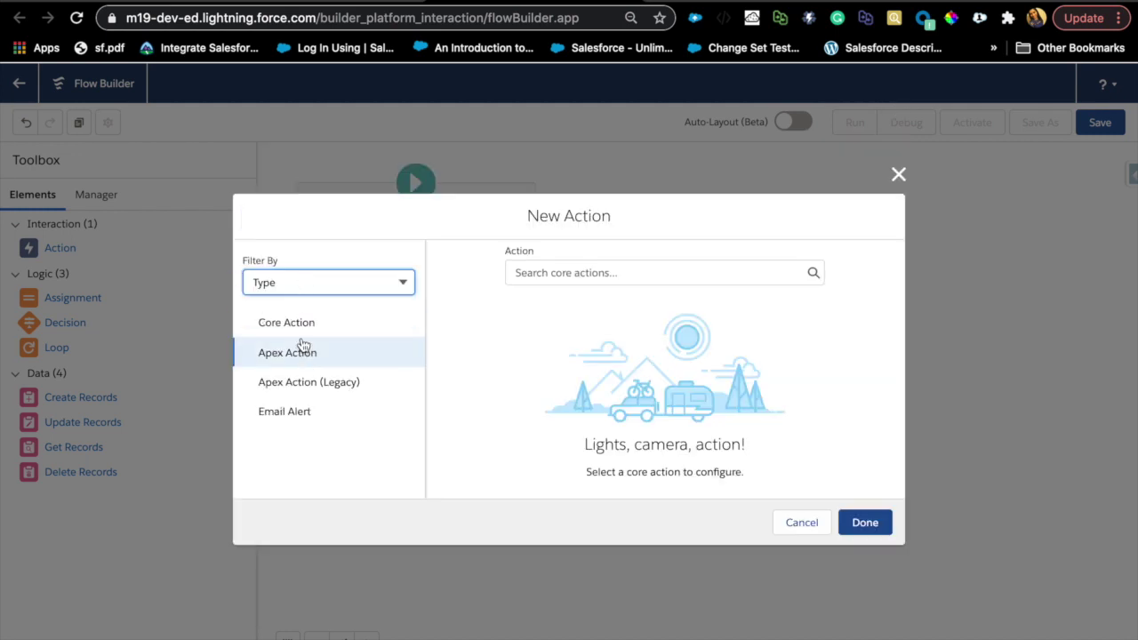
pyautogui.click(311, 411)
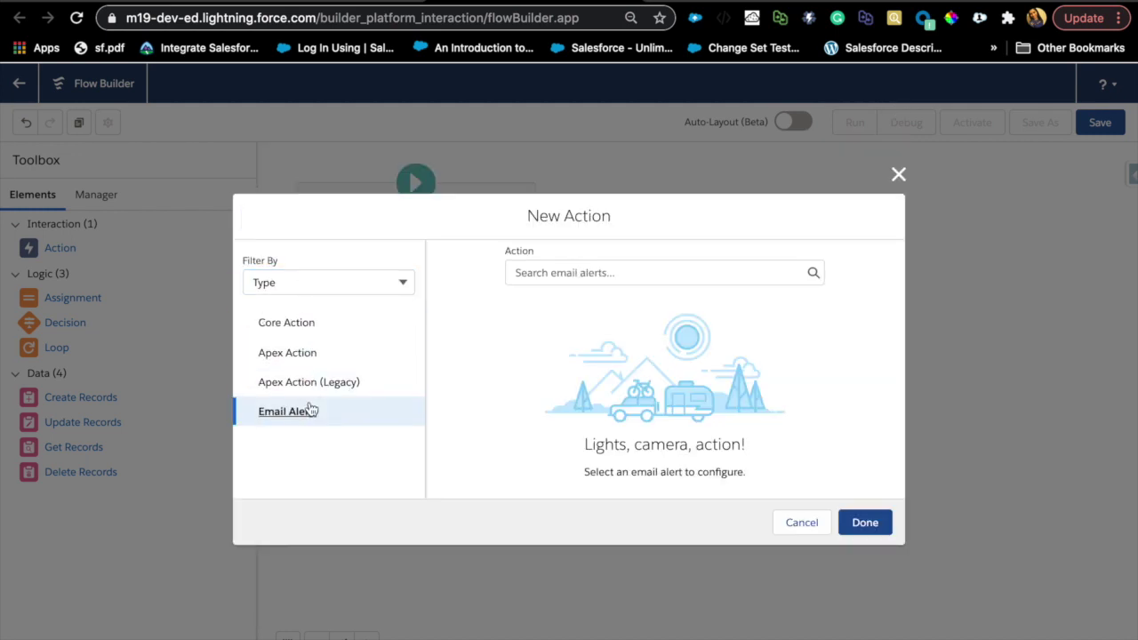
pyautogui.click(583, 273)
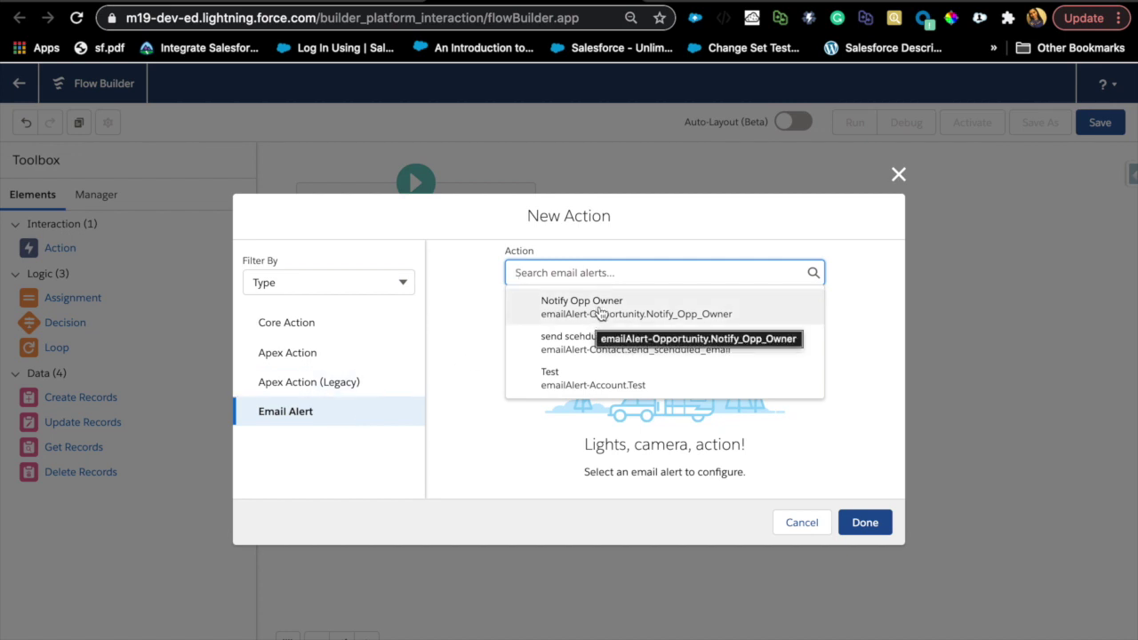
pyautogui.click(598, 313)
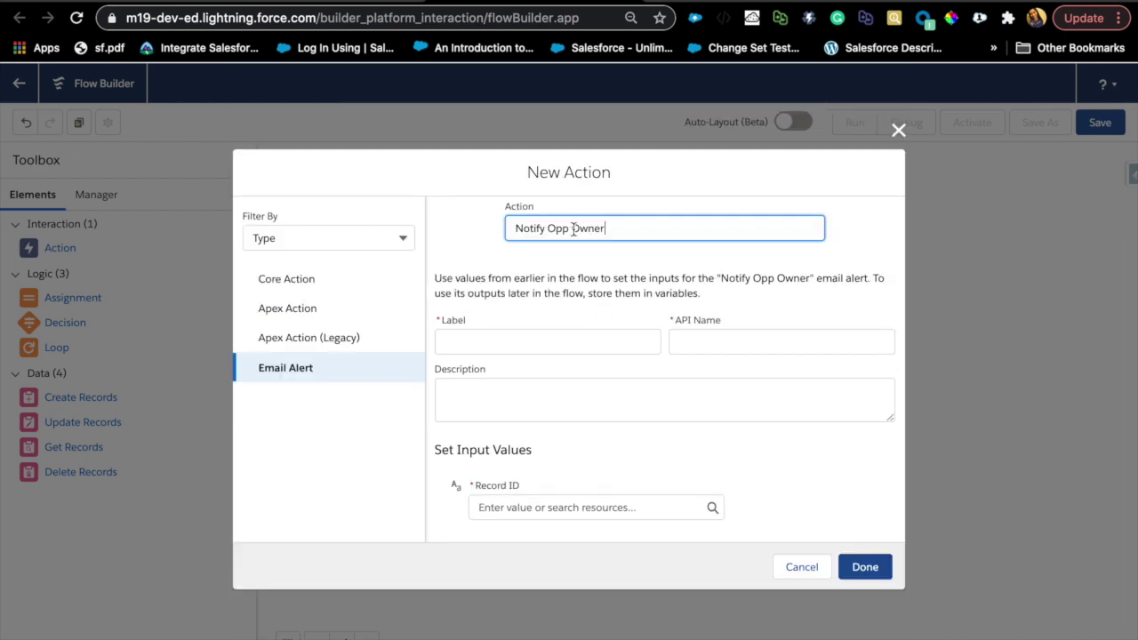
# - Label the email alert action "Notify Opp Owner"
pyautogui.click(549, 345)
pyautogui.write('Notify Opp')
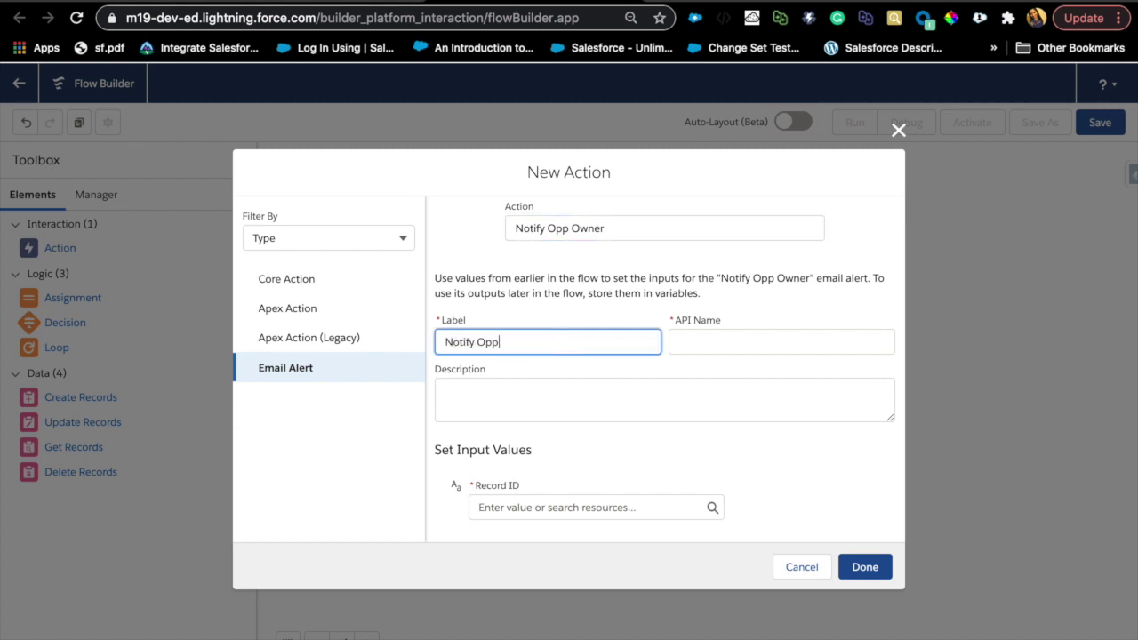
pyautogui.write(' WOOwner')
pyautogui.click(559, 385)
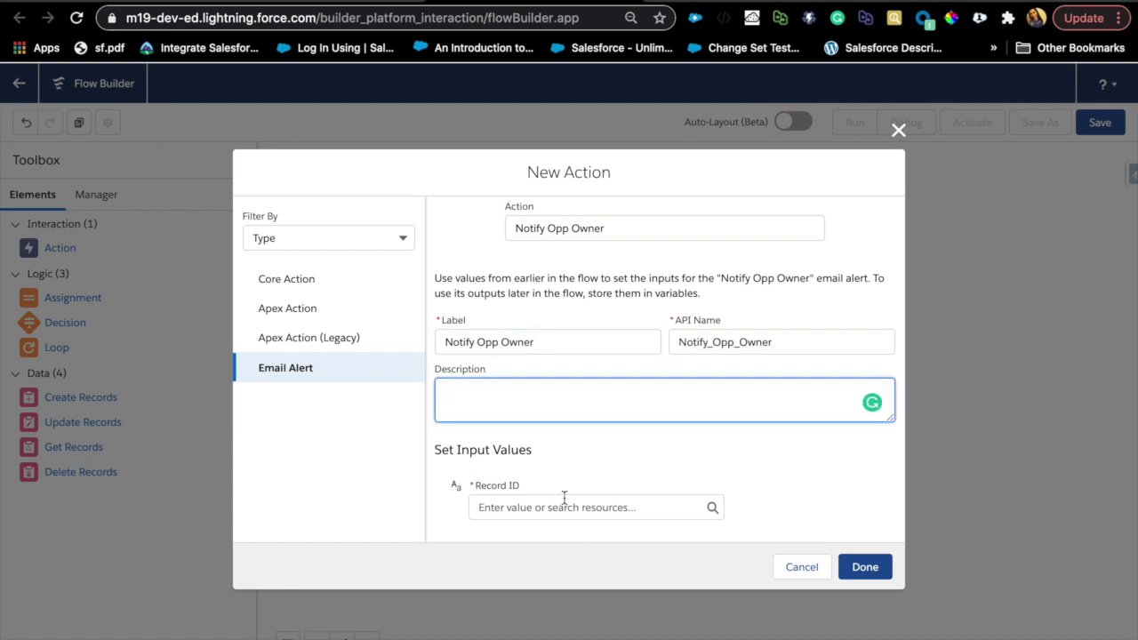
# - Set the email alert's Record ID to the triggering opportunity's ID, {!$Record.Id}, and finish the action
pyautogui.click(564, 507)
pyautogui.write('rec')
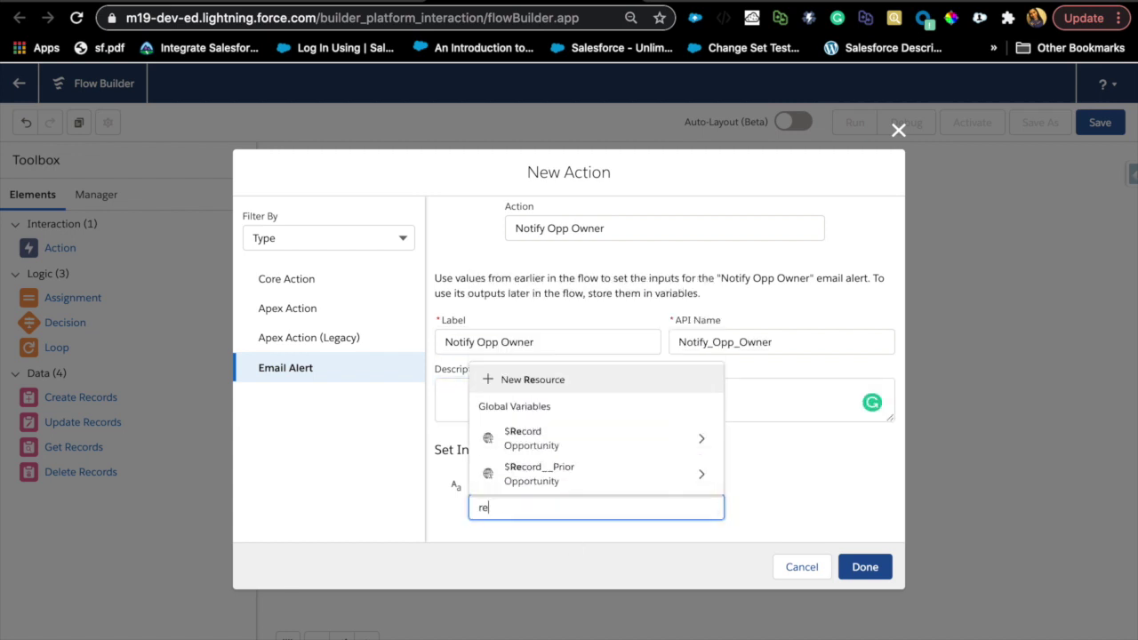
pyautogui.click(572, 435)
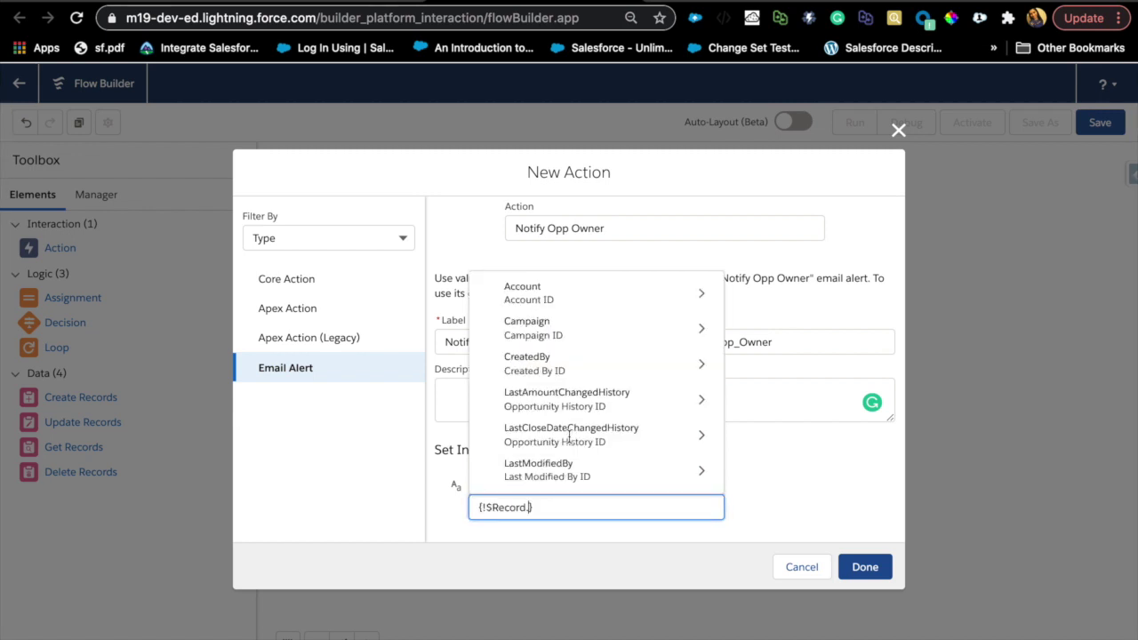
pyautogui.write('Opp')
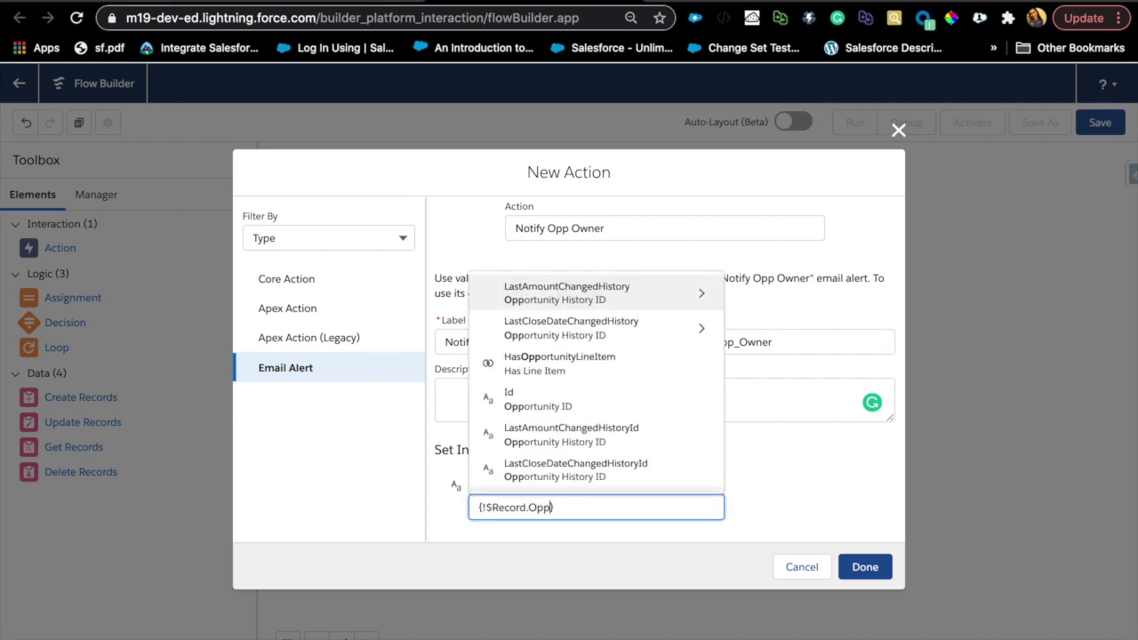
pyautogui.click(534, 400)
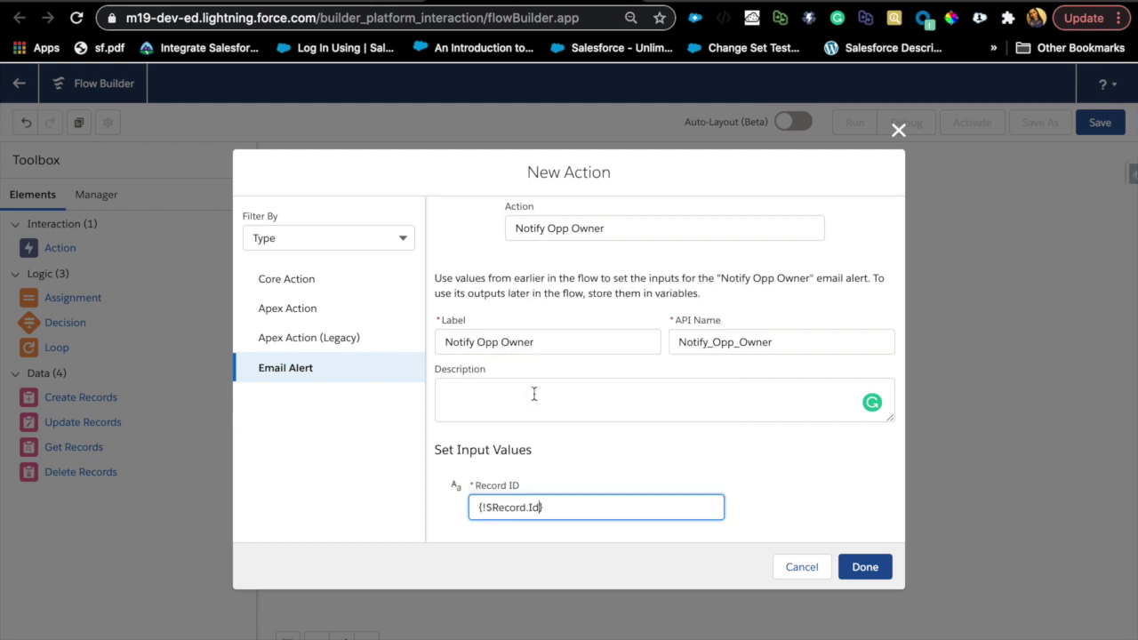
pyautogui.click(863, 567)
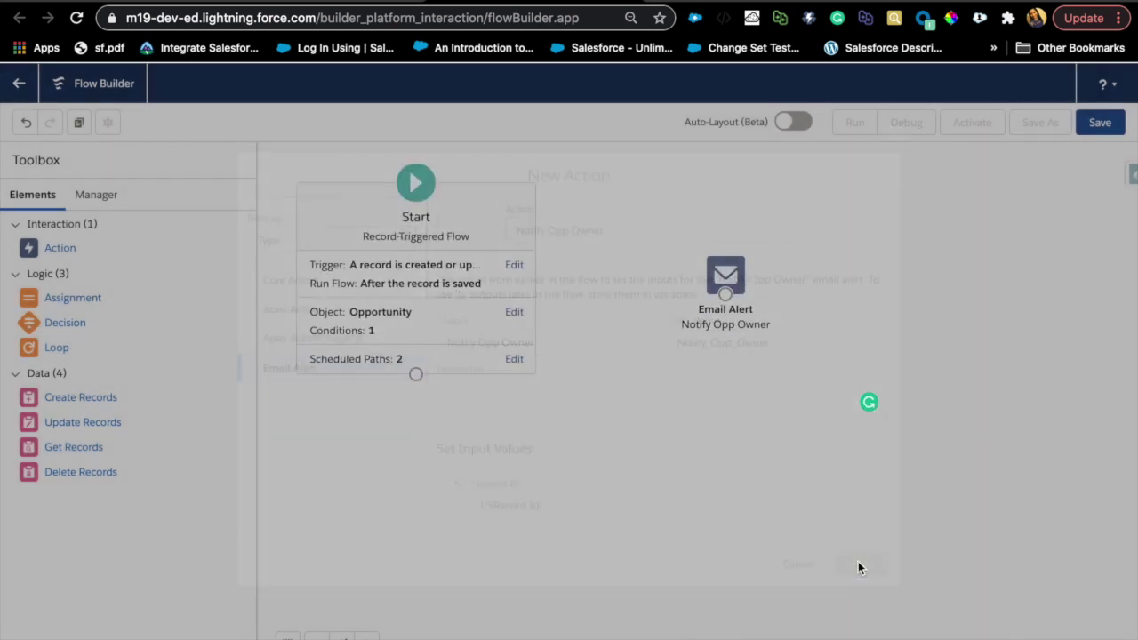
# - Connect the Start element to the Notify Opp Owner email alert using the "Reminder After 5 days" scheduled path
pyautogui.moveTo(415, 375)
pyautogui.mouseDown()
pyautogui.moveTo(720, 305)
pyautogui.moveTo(717, 285)
pyautogui.mouseUp()
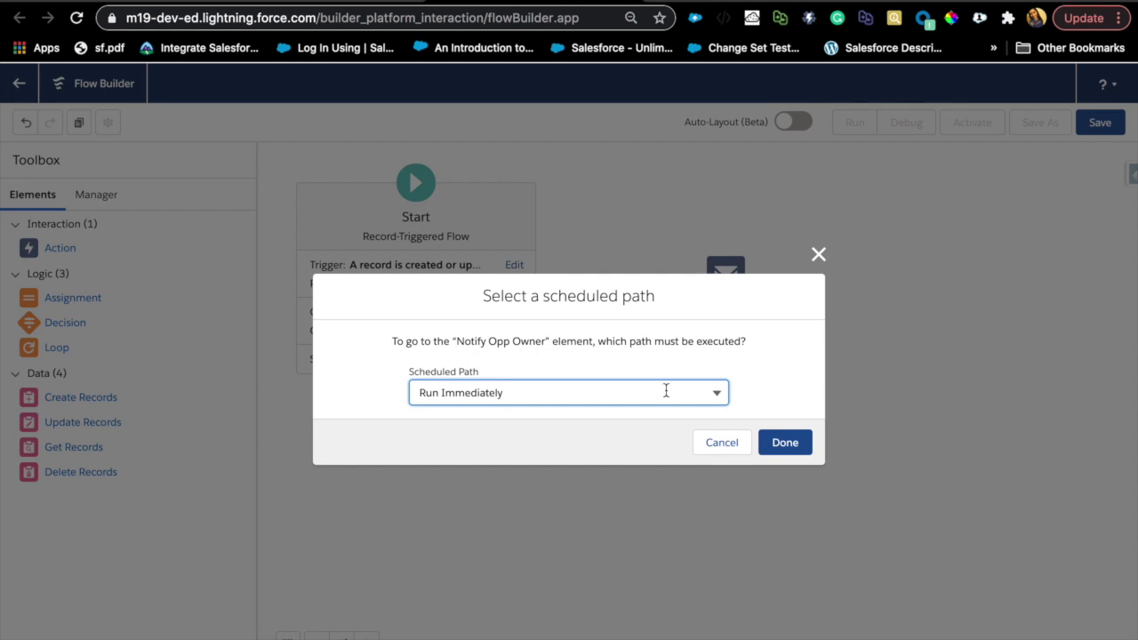
pyautogui.click(498, 396)
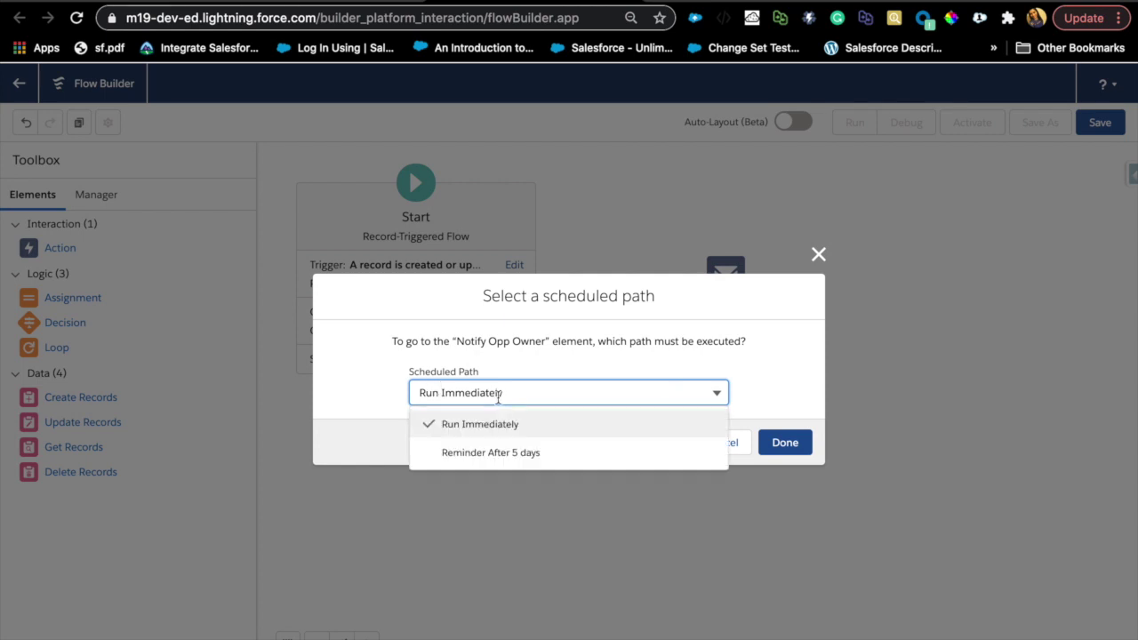
pyautogui.click(492, 455)
pyautogui.click(785, 447)
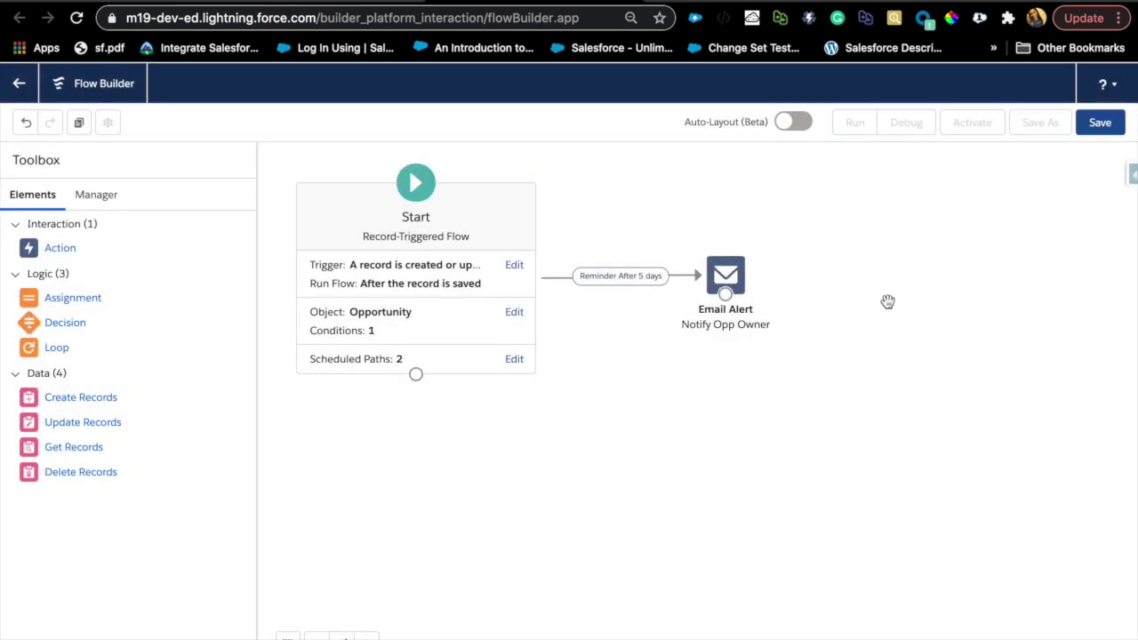
# - Save the flow with the label "Opp Reminder in 5 Days" and activate it
pyautogui.click(1101, 123)
pyautogui.click(489, 317)
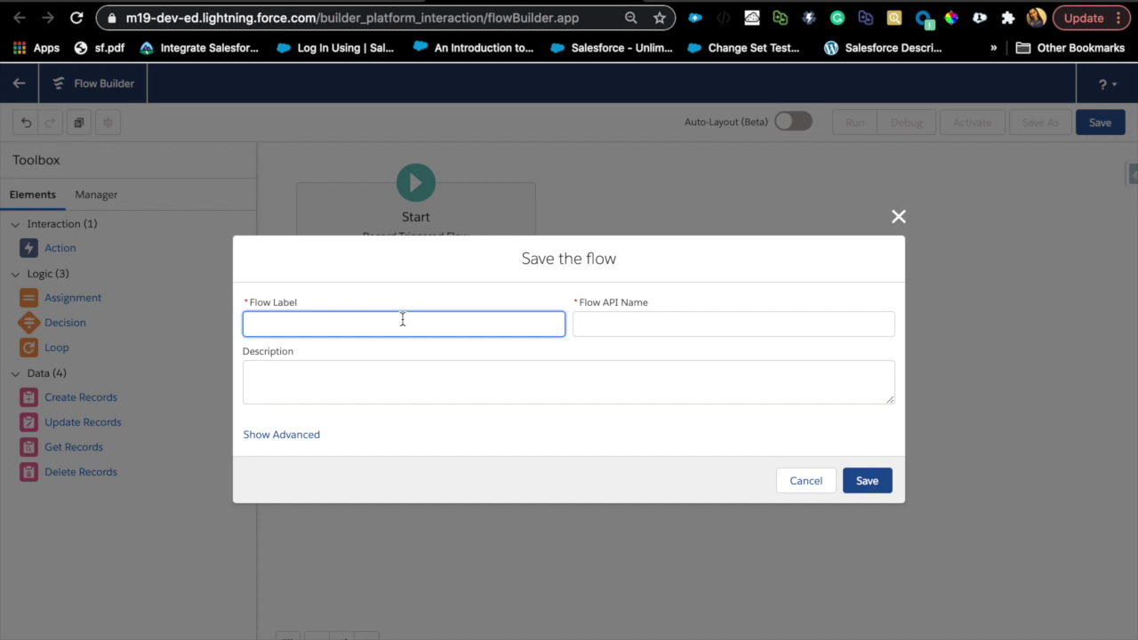
pyautogui.write('Opp Reminder')
pyautogui.write(' in %')
pyautogui.click(406, 368)
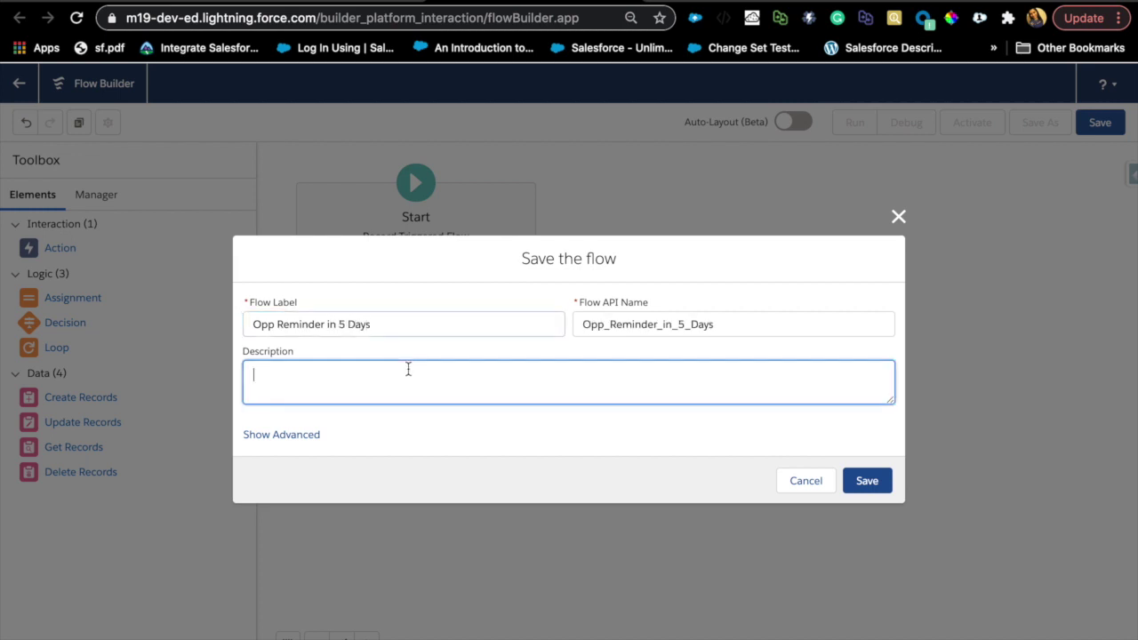
pyautogui.click(877, 483)
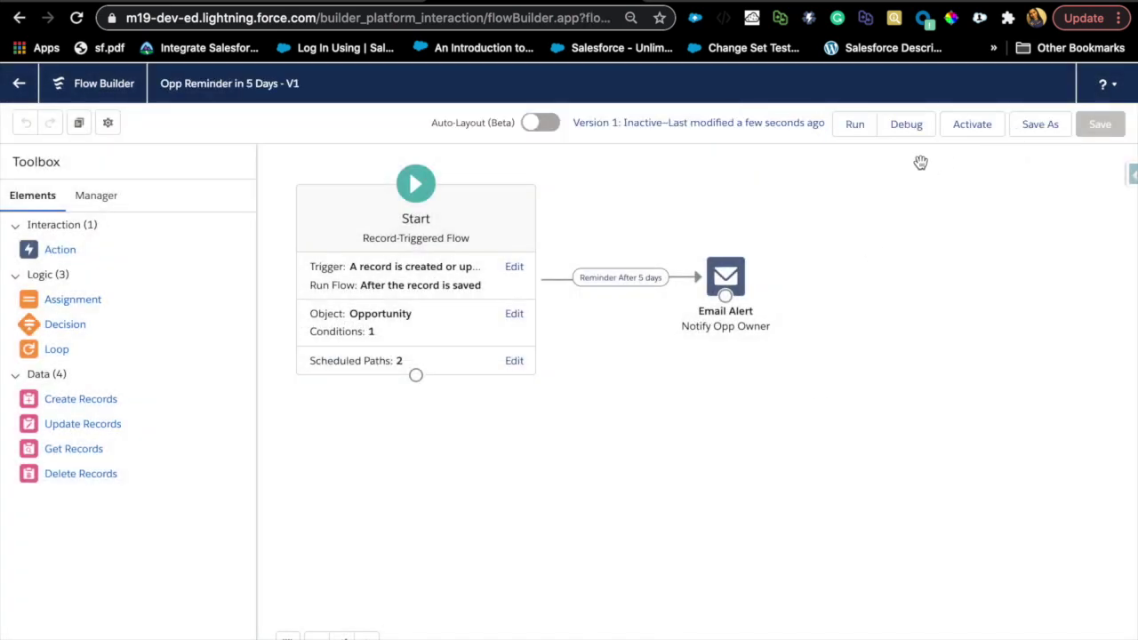
pyautogui.click(978, 128)
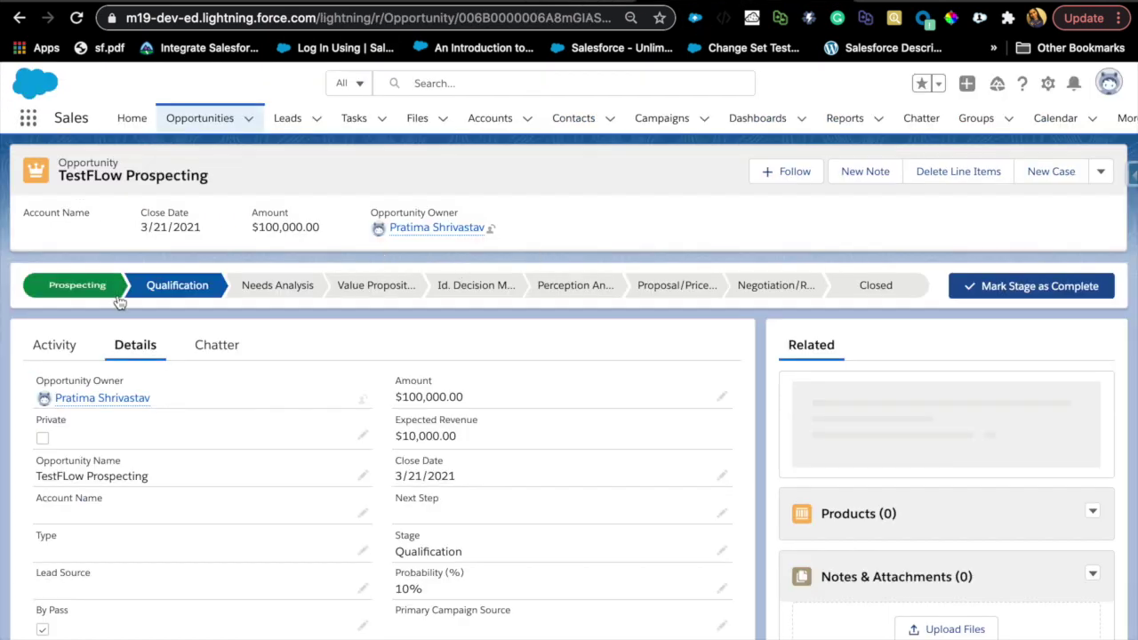
# - Create an opportunity named "Test Opp" with close date 3/30/2021 and stage Prospecting
pyautogui.click(249, 119)
pyautogui.click(247, 148)
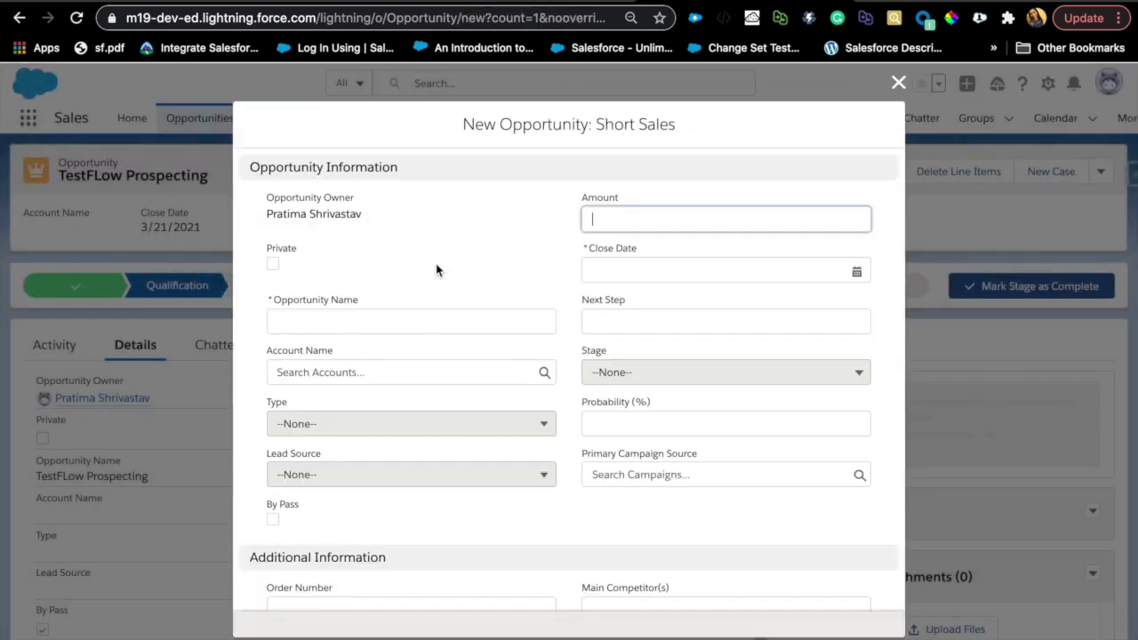
pyautogui.click(415, 320)
pyautogui.write('Test Opp')
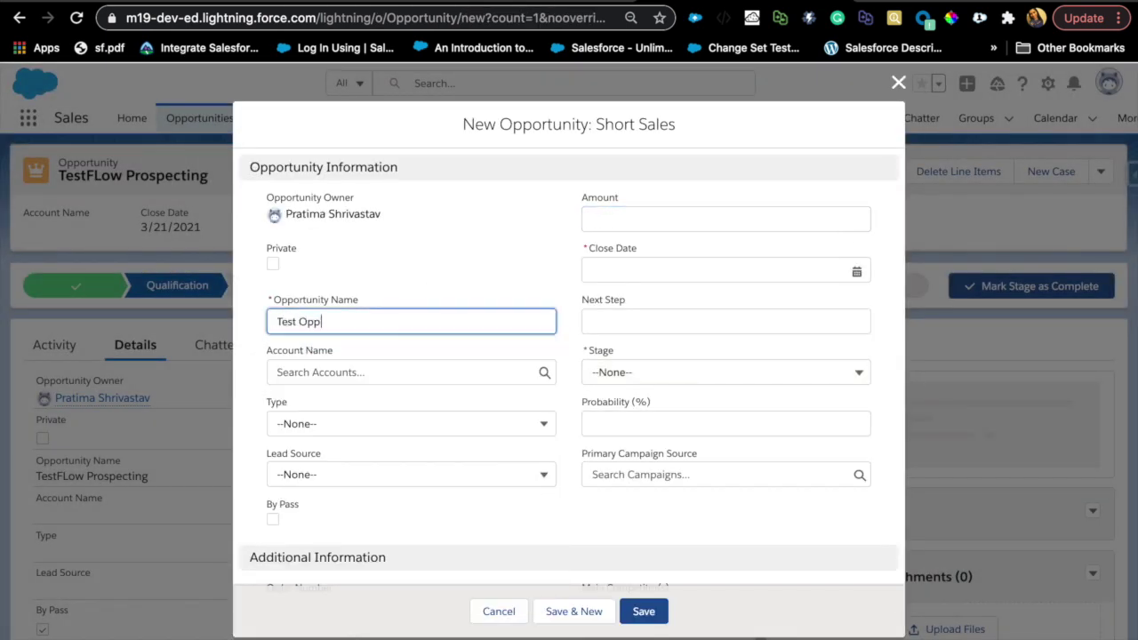
pyautogui.click(678, 266)
pyautogui.click(718, 485)
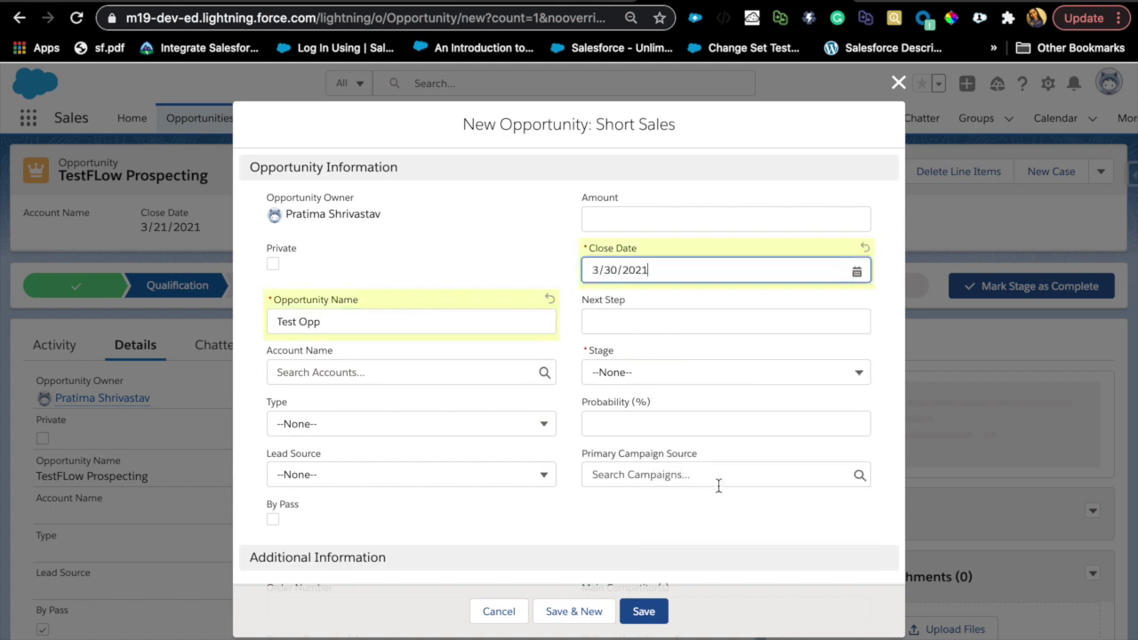
pyautogui.click(651, 371)
pyautogui.click(647, 431)
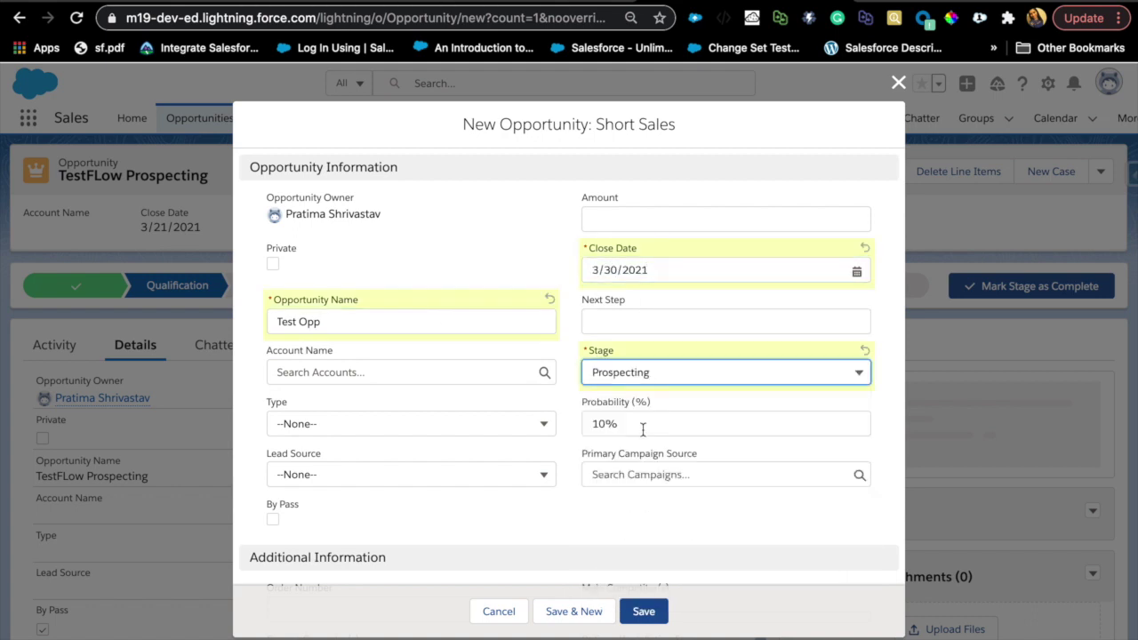
pyautogui.click(643, 612)
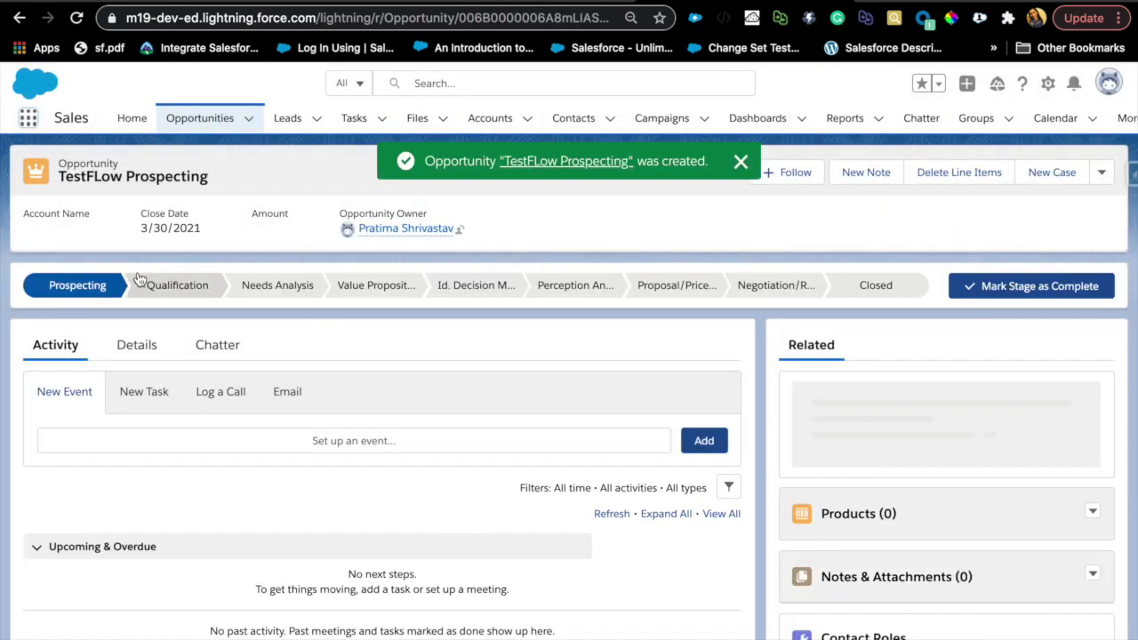
# - Find Time-Based Workflow in Setup and search the queue of pending automations without any filter criteria
pyautogui.moveTo(93, 283)
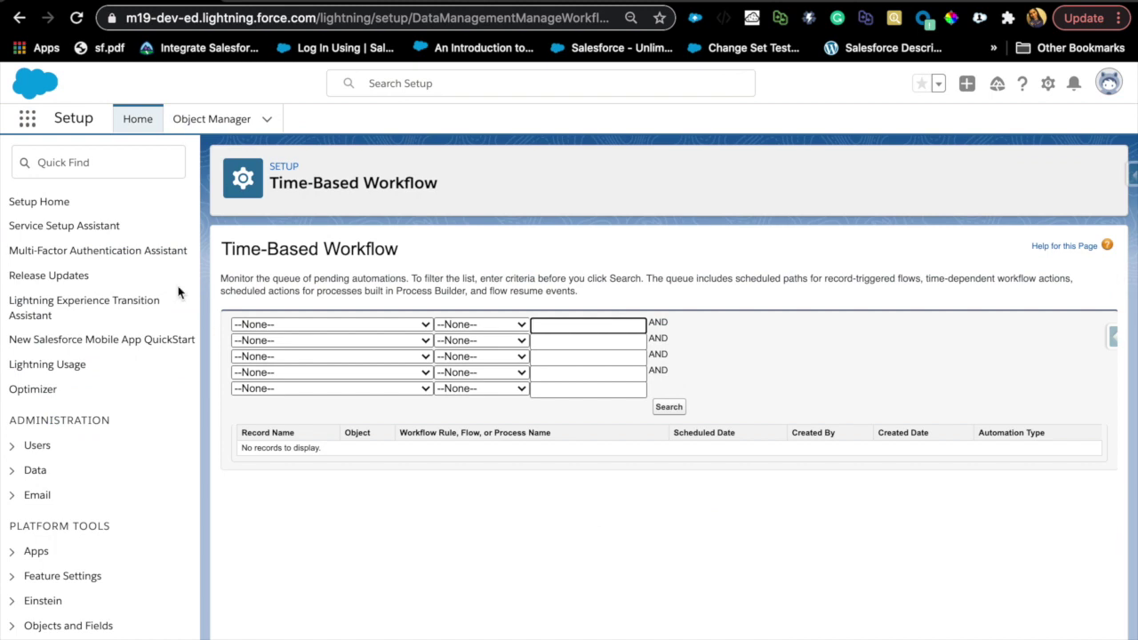
pyautogui.click(115, 164)
pyautogui.write('ti')
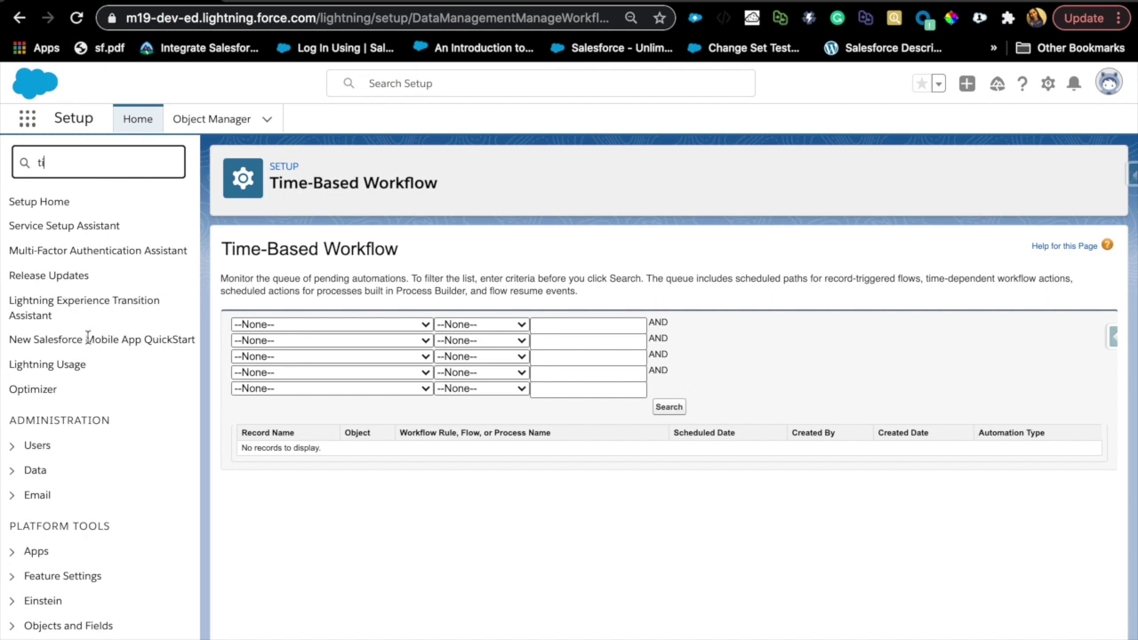
pyautogui.write('me')
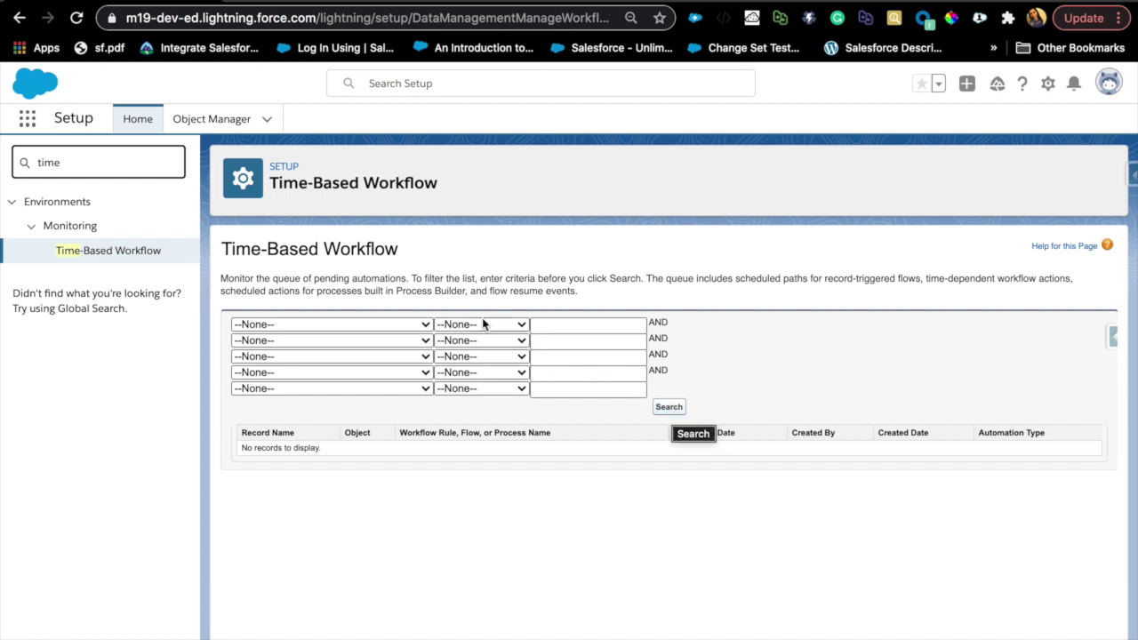
pyautogui.click(420, 324)
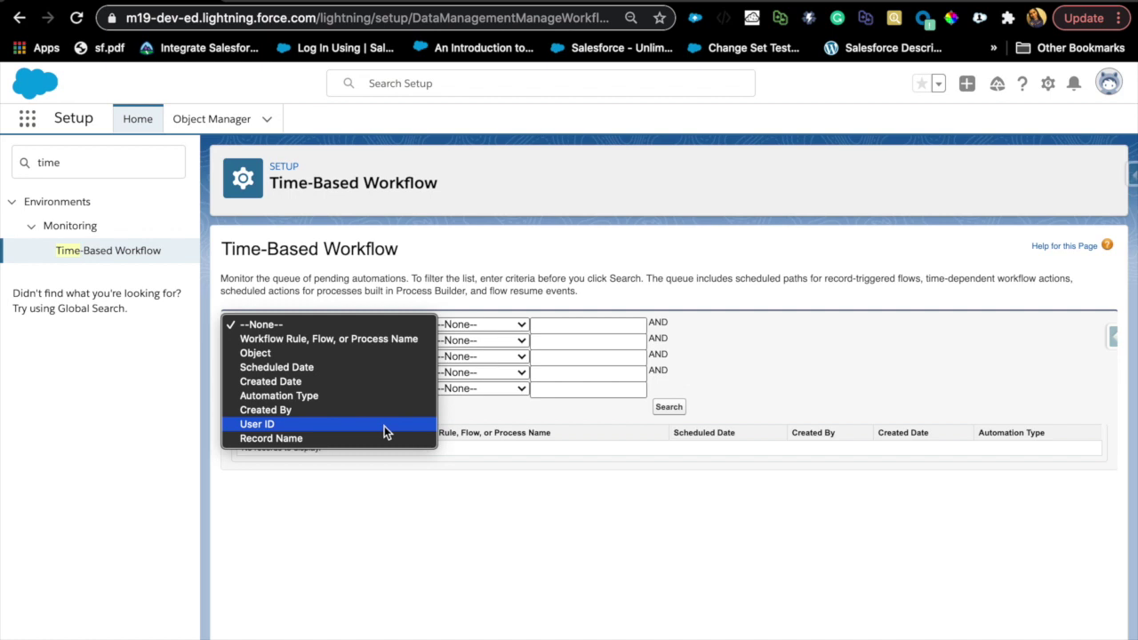
pyautogui.click(769, 283)
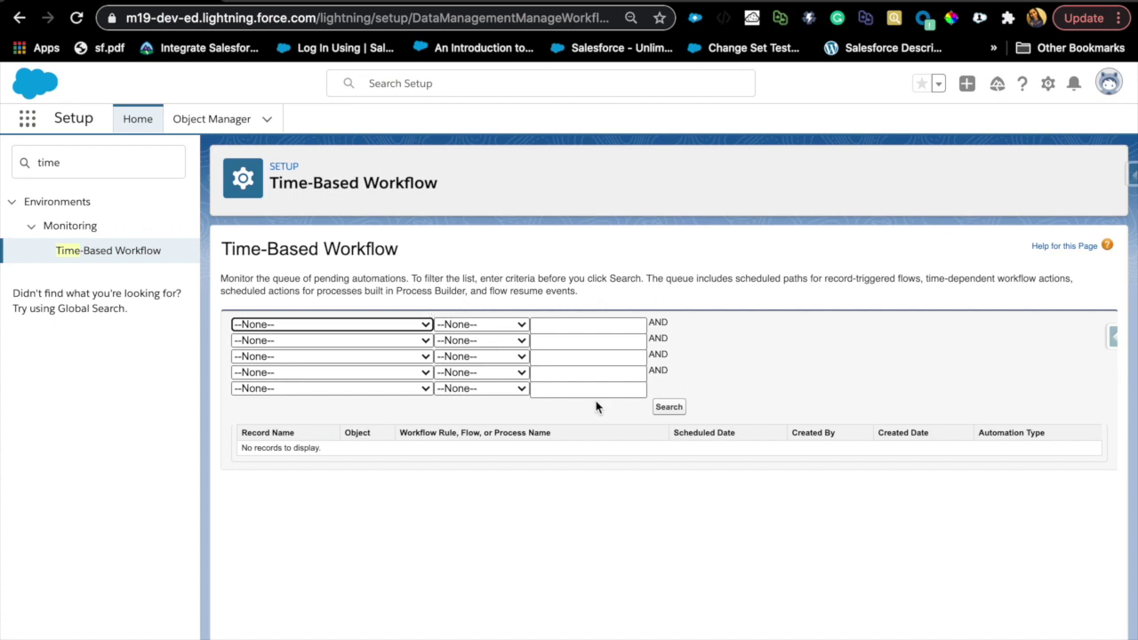
pyautogui.click(664, 409)
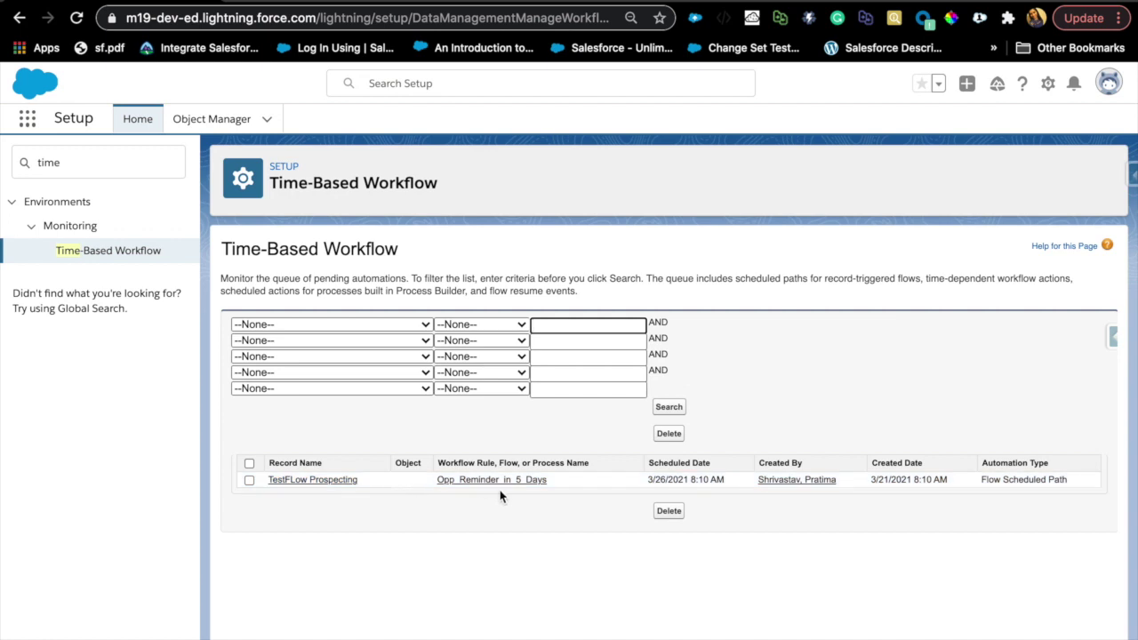
# - Compare the scheduled date with the created date of the queued Opp_Reminder_in_5_Days entry
pyautogui.click(656, 482)
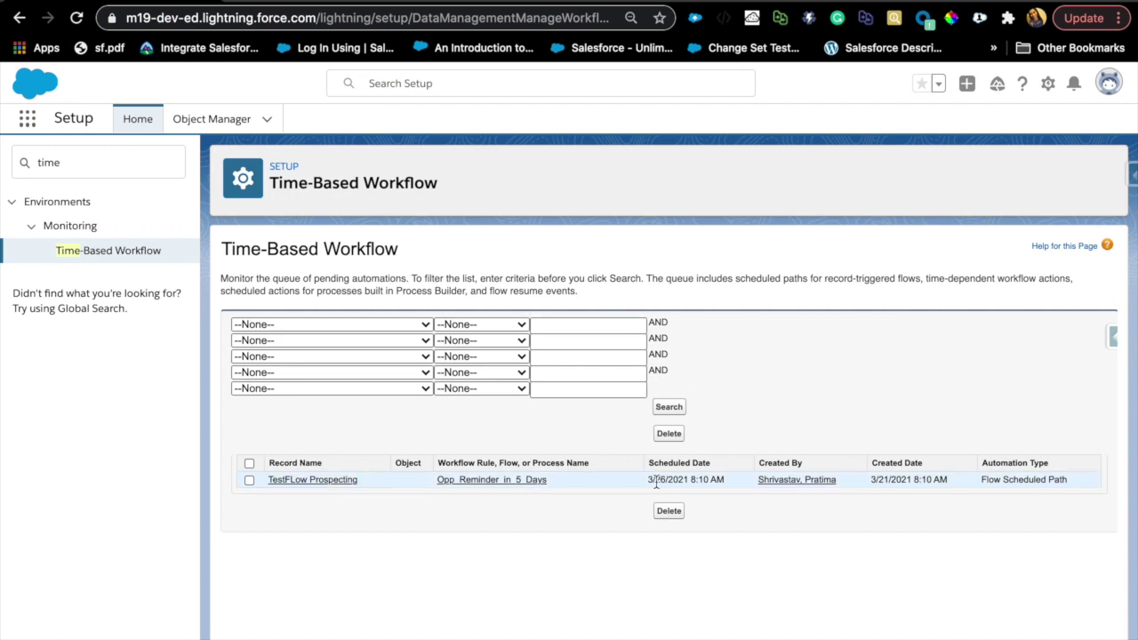
pyautogui.doubleClick(658, 481)
pyautogui.doubleClick(883, 480)
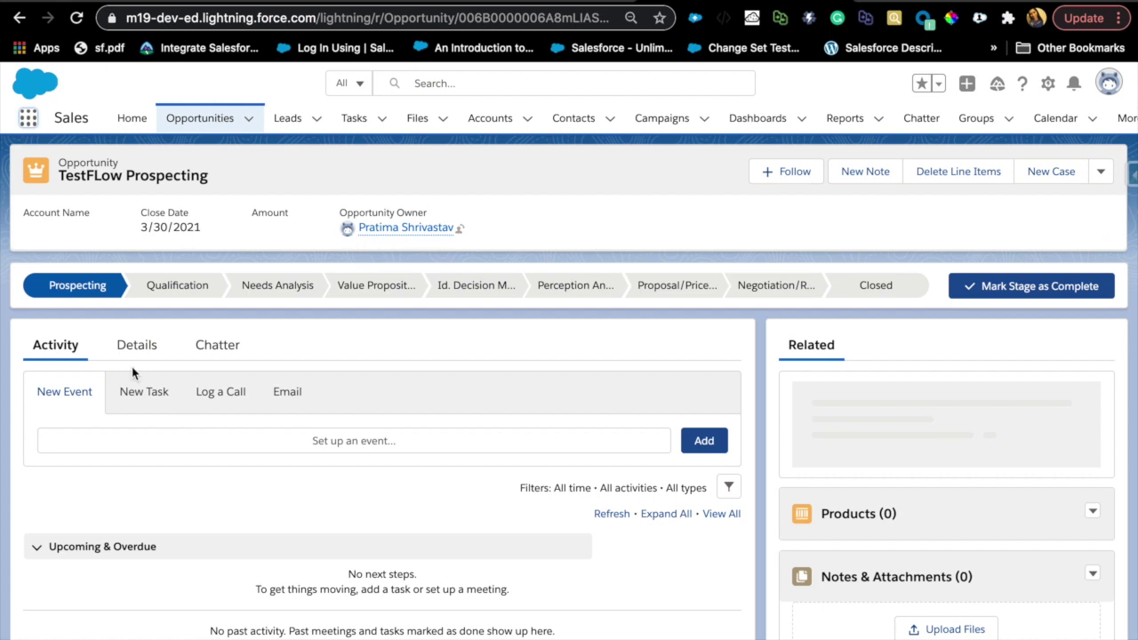
# - Mark Qualification as the test opportunity's current stage and search the Time-Based Workflow queue again
pyautogui.click(202, 292)
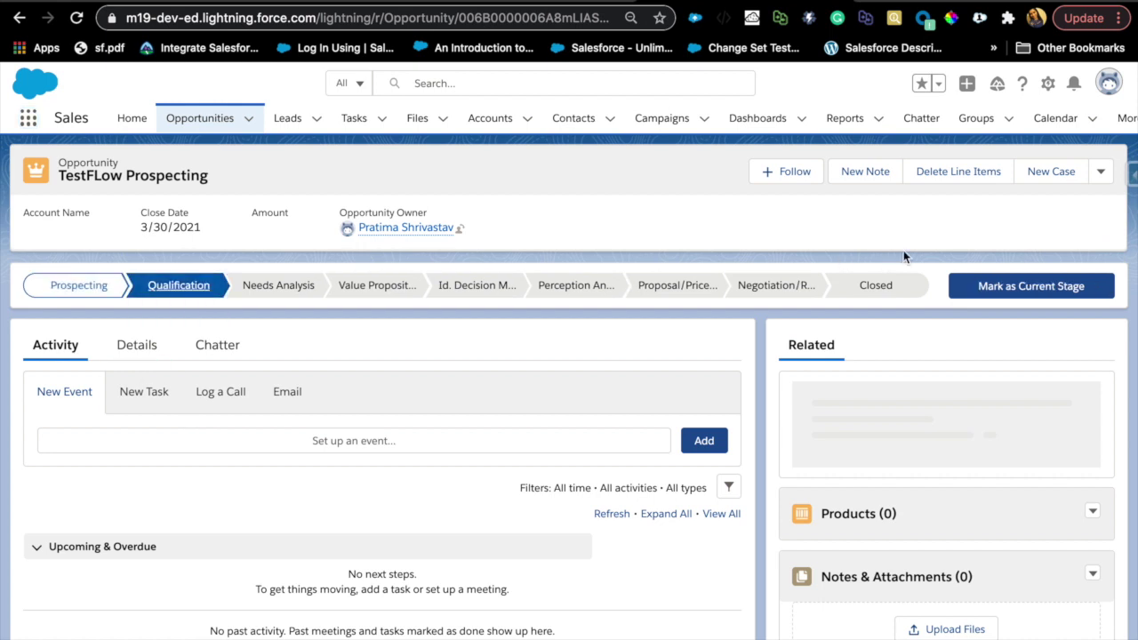
pyautogui.click(1023, 286)
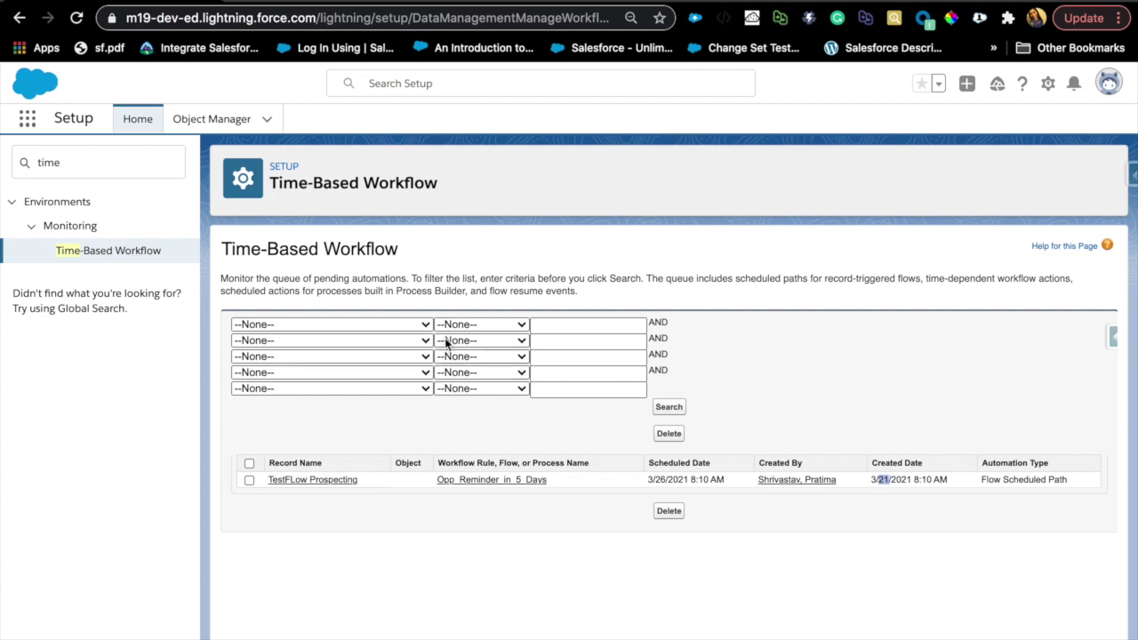
pyautogui.click(669, 409)
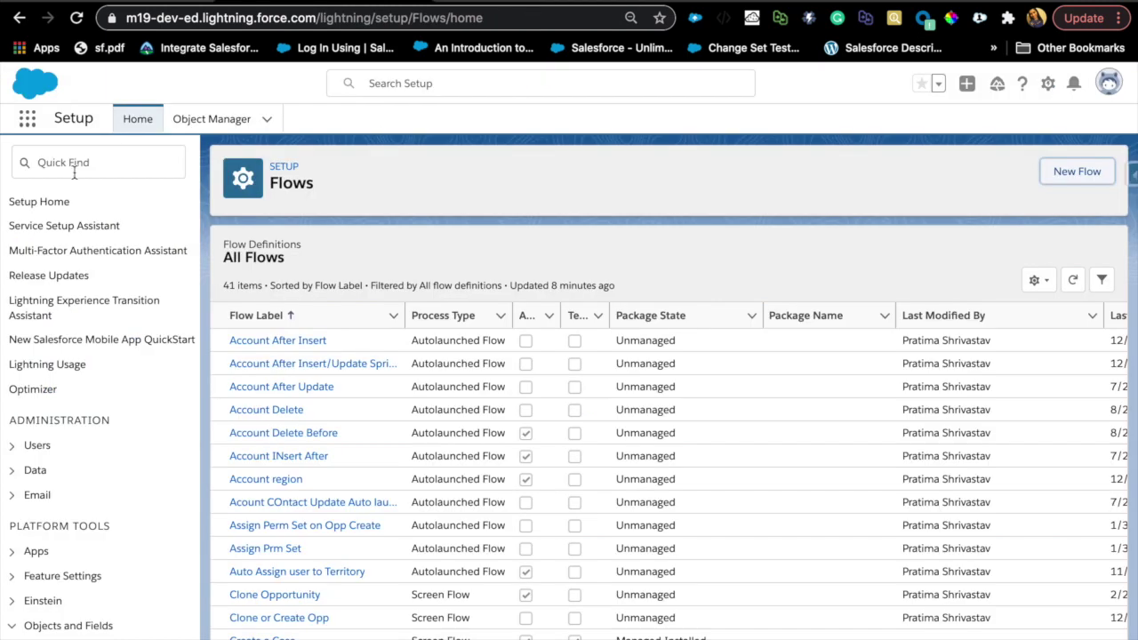
# - Find the Workflow Rules page in Setup by searching for "workflo" and open it
pyautogui.click(76, 164)
pyautogui.write('w')
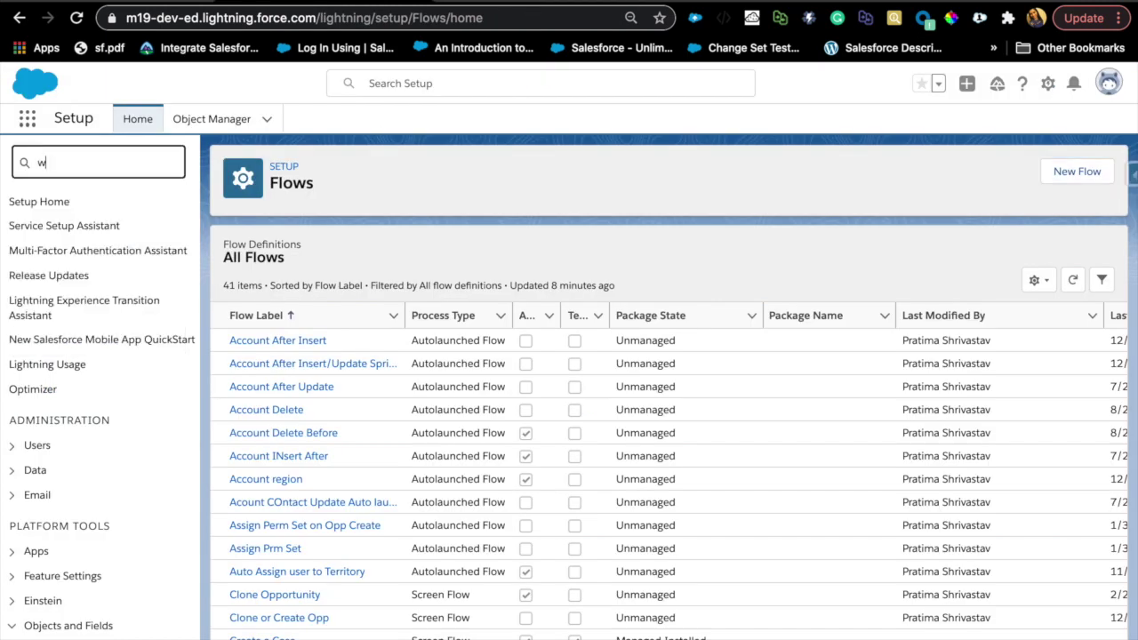
pyautogui.write('ork')
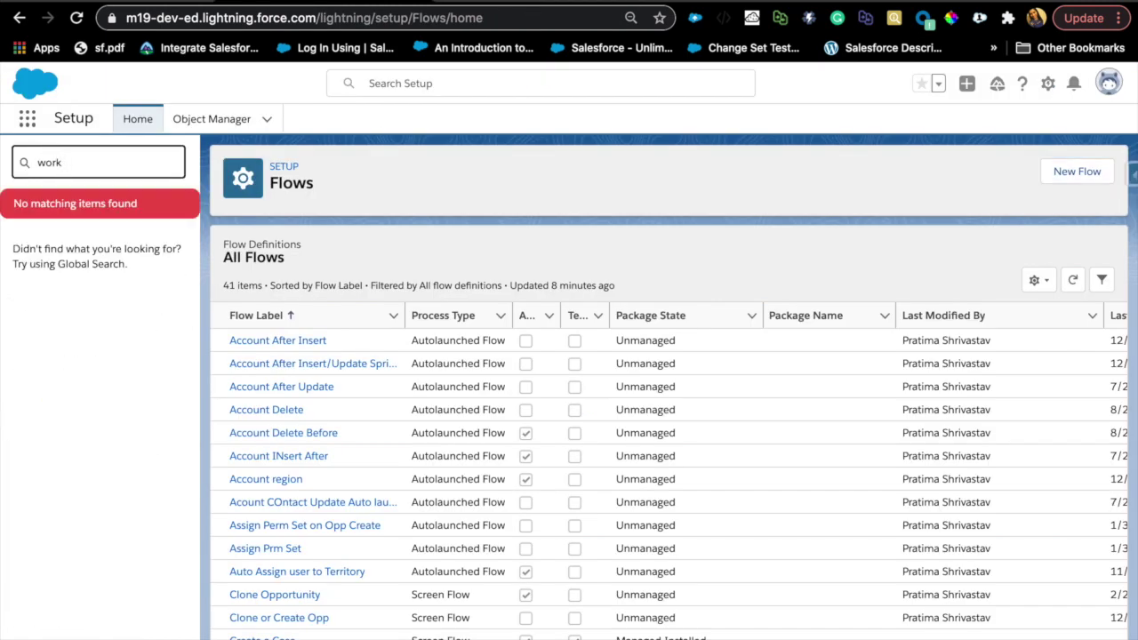
pyautogui.write('flo')
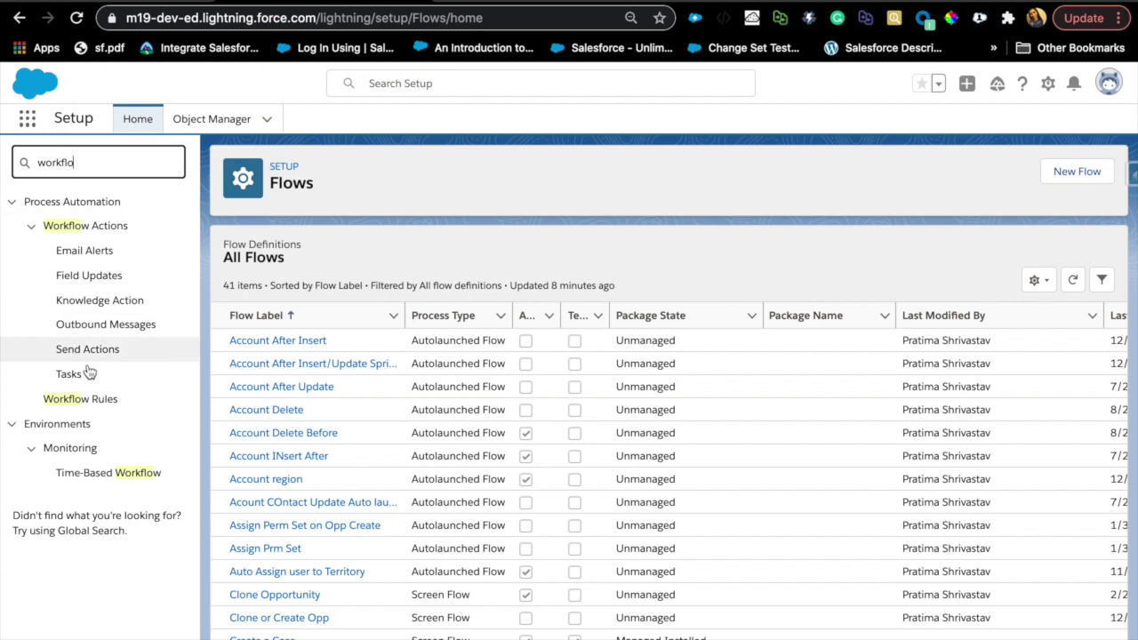
pyautogui.click(103, 406)
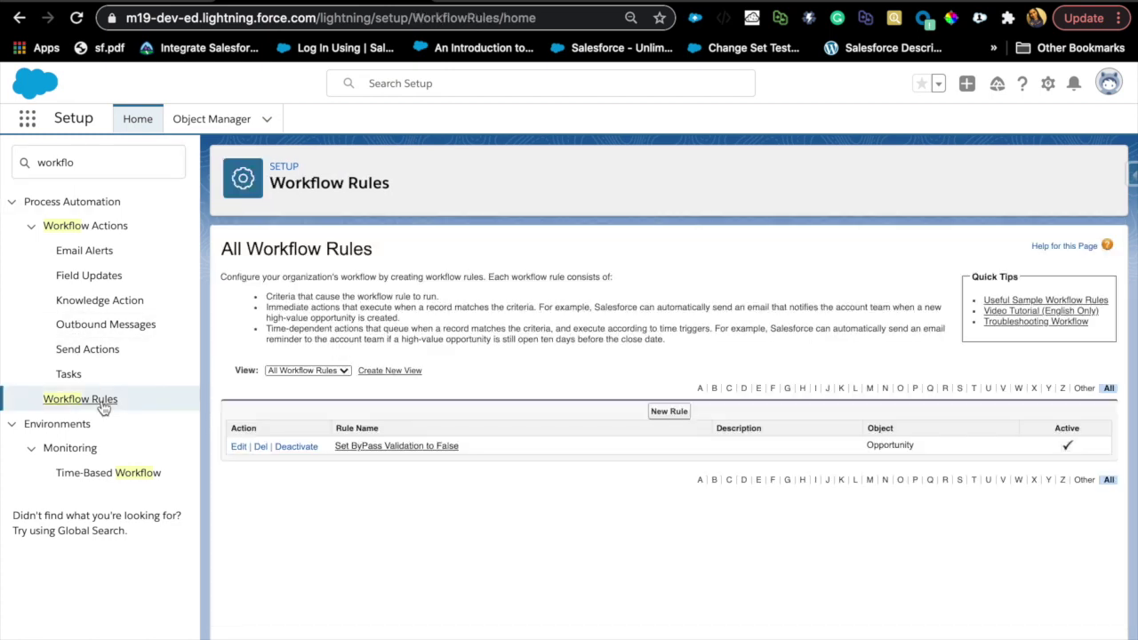
# - Start a new workflow rule with Opportunity as its object and continue to the rule configuration
pyautogui.click(676, 414)
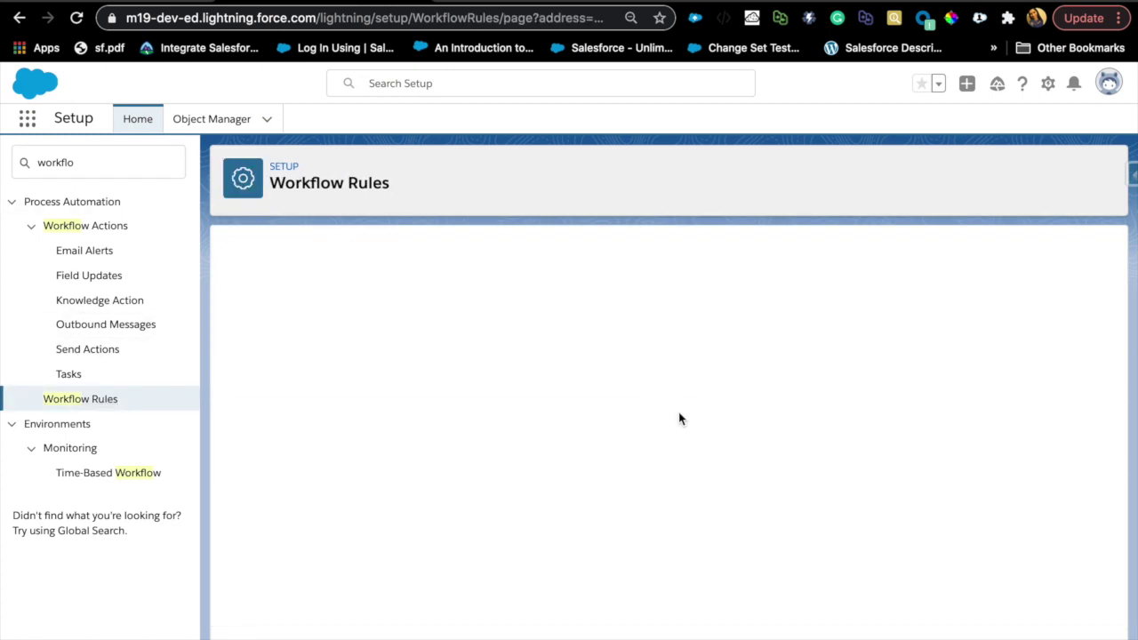
pyautogui.click(574, 391)
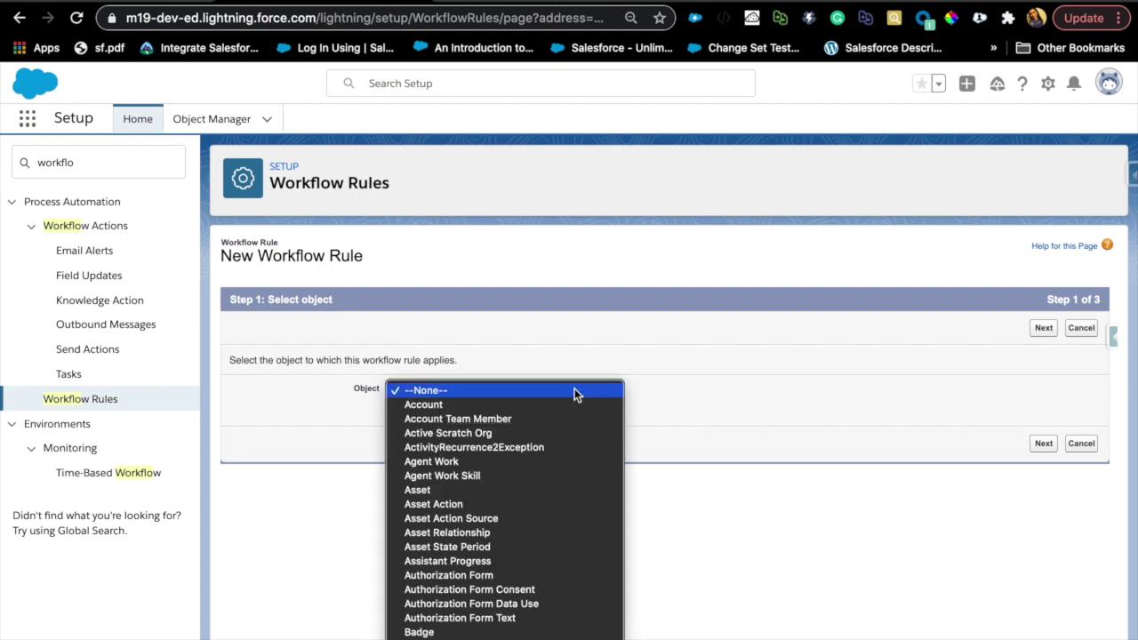
pyautogui.scroll(-10, 574, 394)
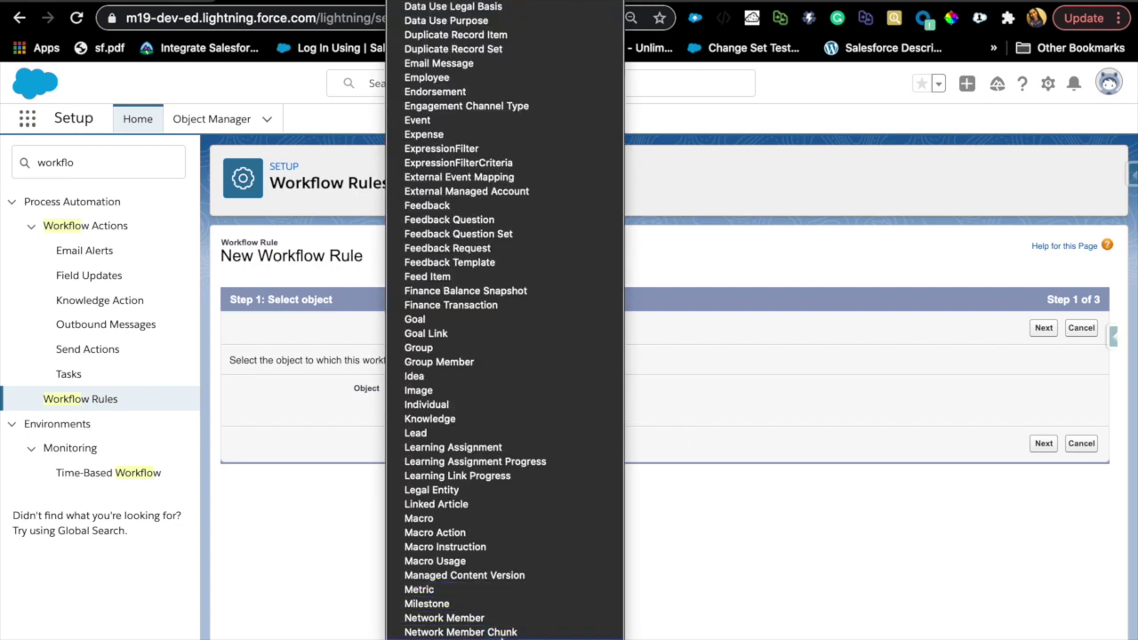
pyautogui.click(513, 622)
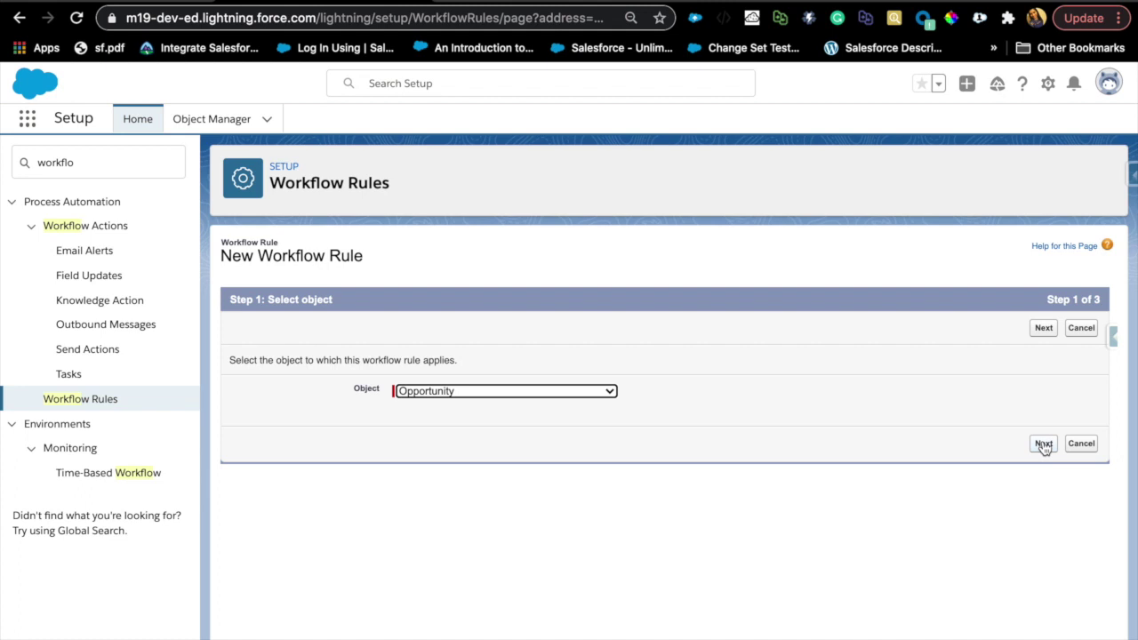
pyautogui.click(805, 481)
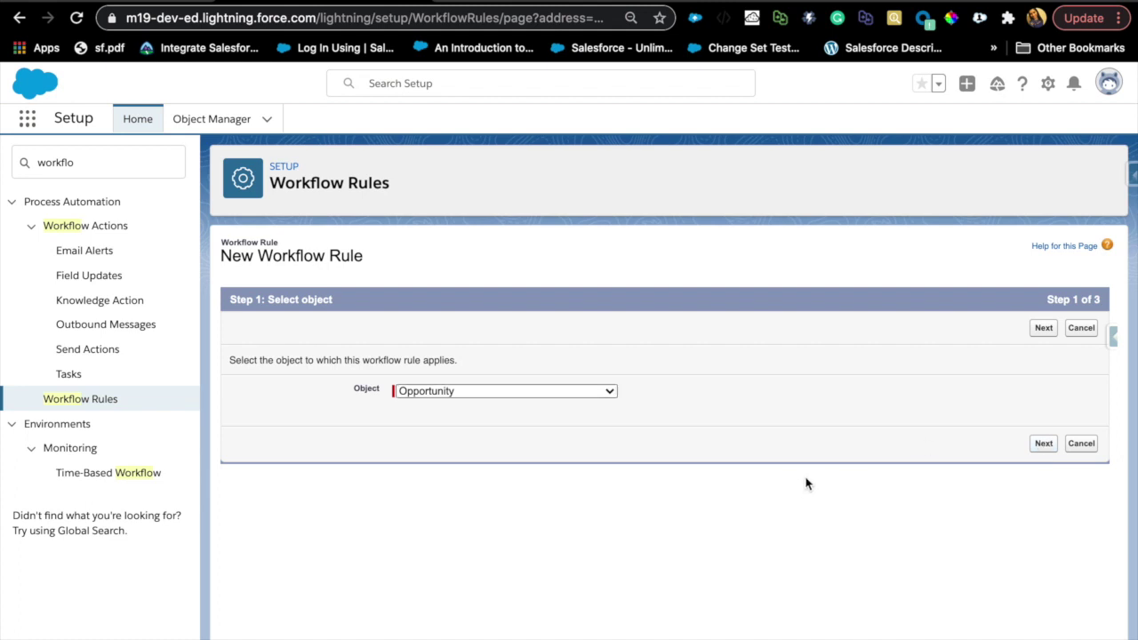
pyautogui.click(1042, 445)
# - Keep the rule running if criteria are met, evaluated when a record is created and any time it's edited to subsequently meet criteria
pyautogui.scroll(-3, 408, 425)
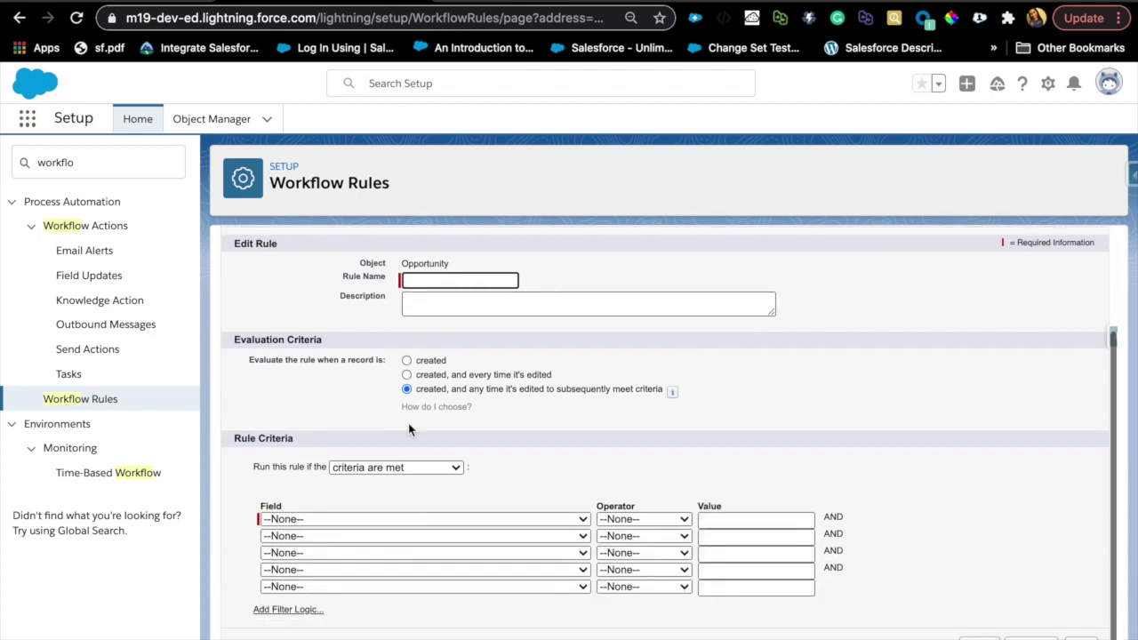
pyautogui.scroll(1, 408, 431)
pyautogui.click(413, 477)
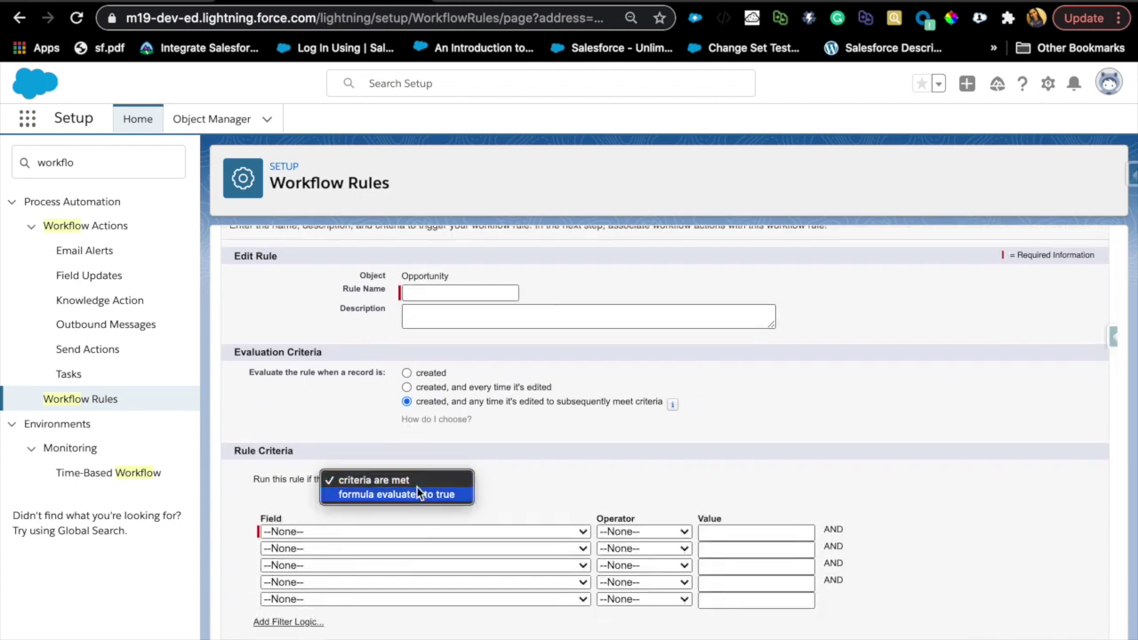
pyautogui.click(422, 478)
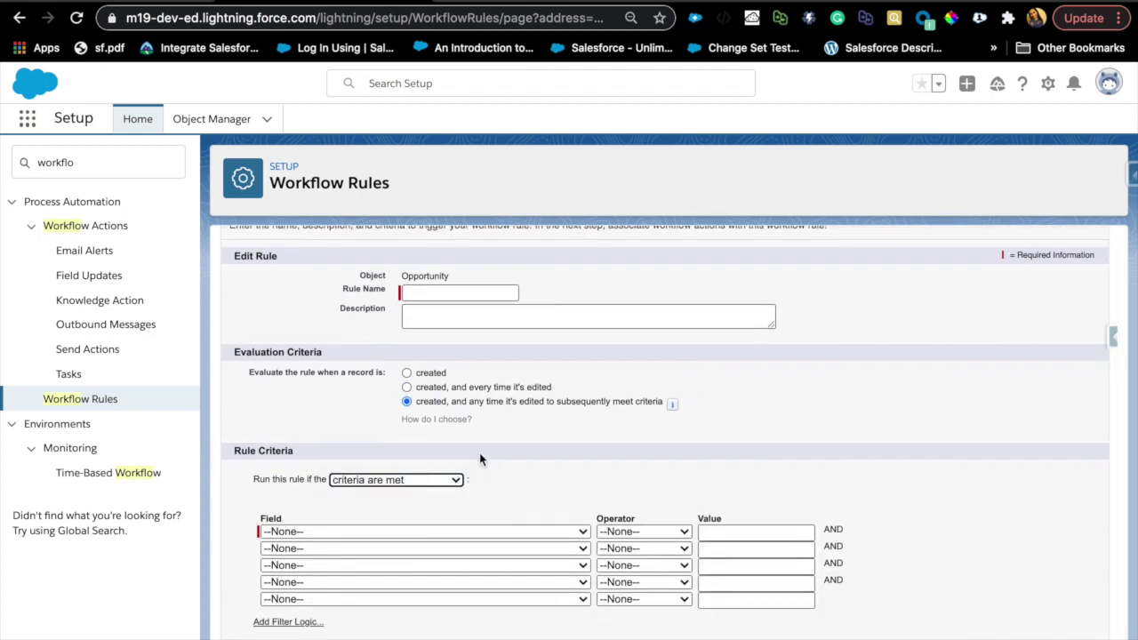
pyautogui.tripleClick(495, 407)
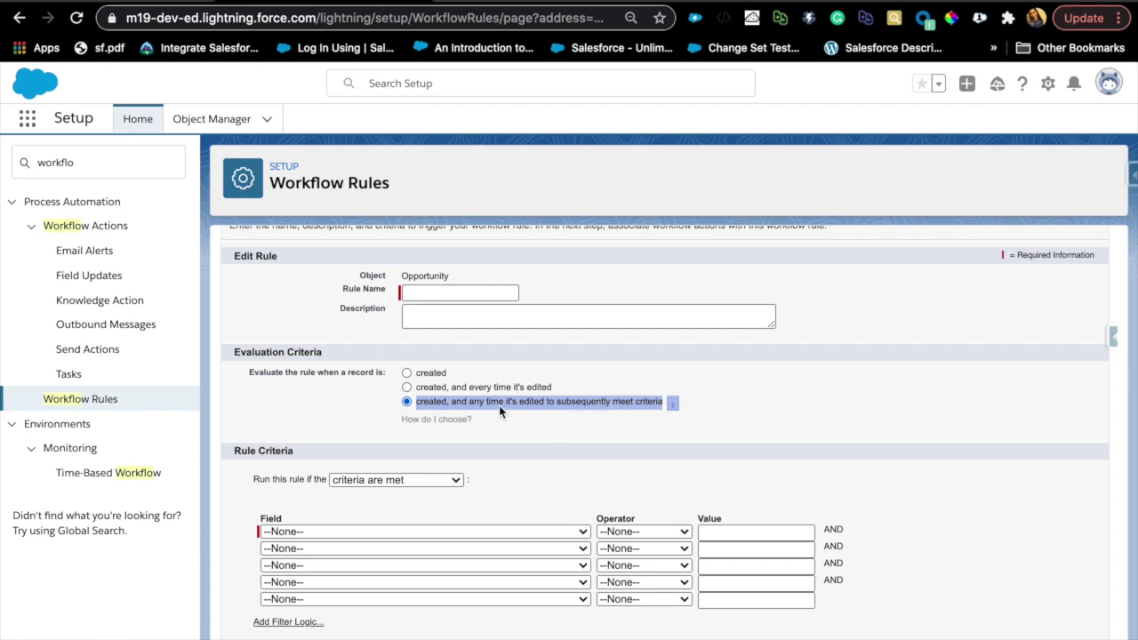
# - Set the first rule criterion to Opportunity: Amount equals 10000 and try to save the rule
pyautogui.click(478, 531)
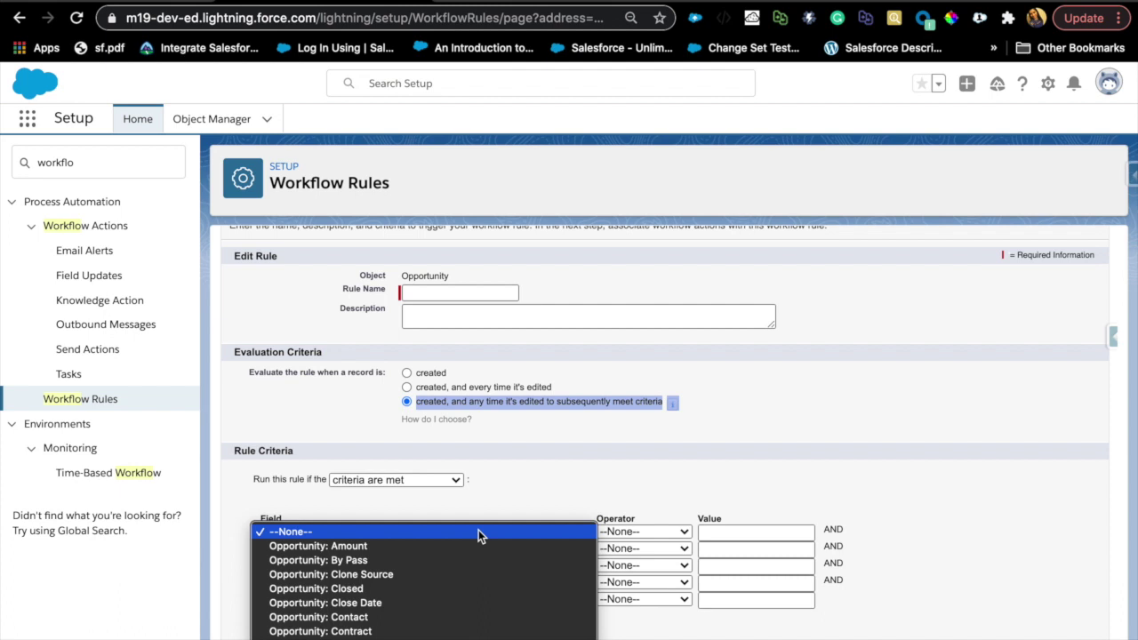
pyautogui.click(478, 546)
pyautogui.click(640, 533)
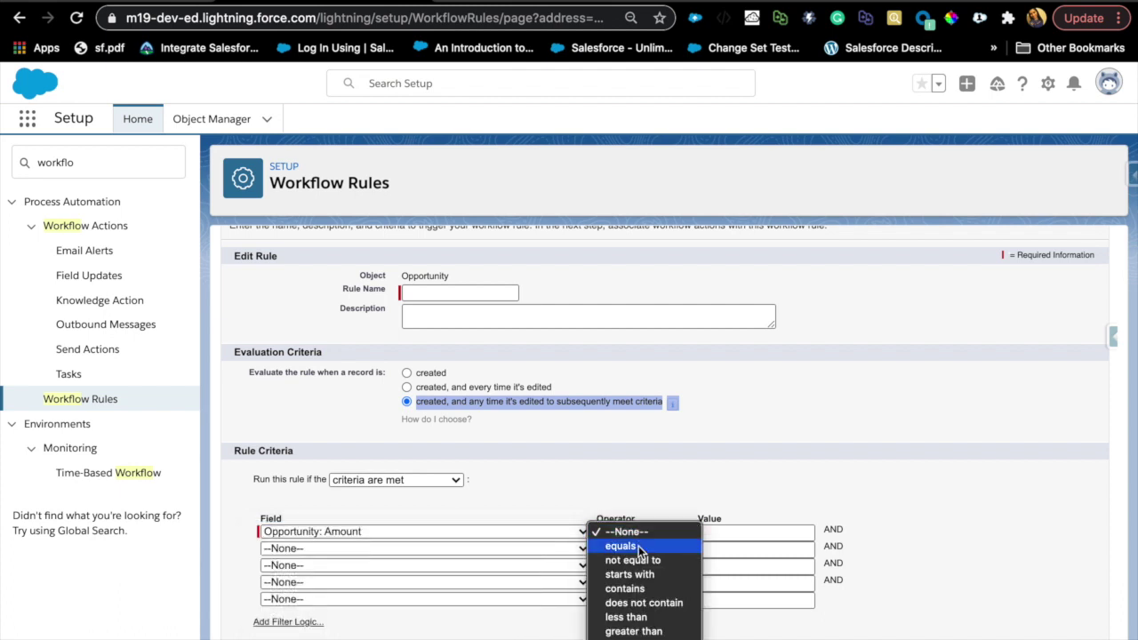
pyautogui.click(638, 546)
pyautogui.click(739, 531)
pyautogui.write('1')
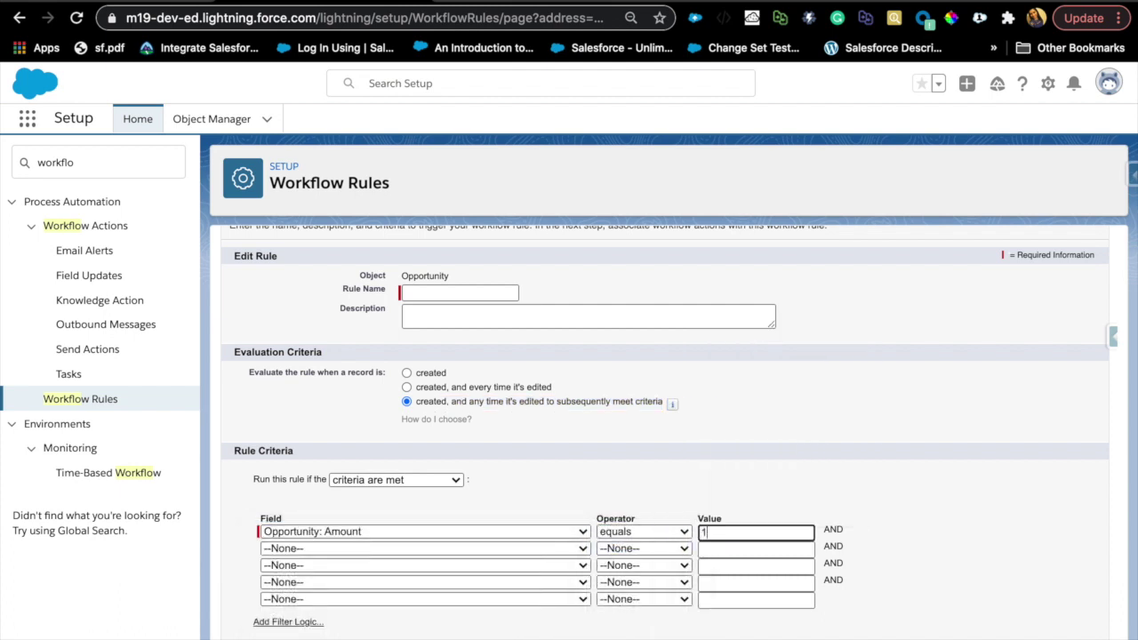
pyautogui.write('0000')
pyautogui.press('Return')
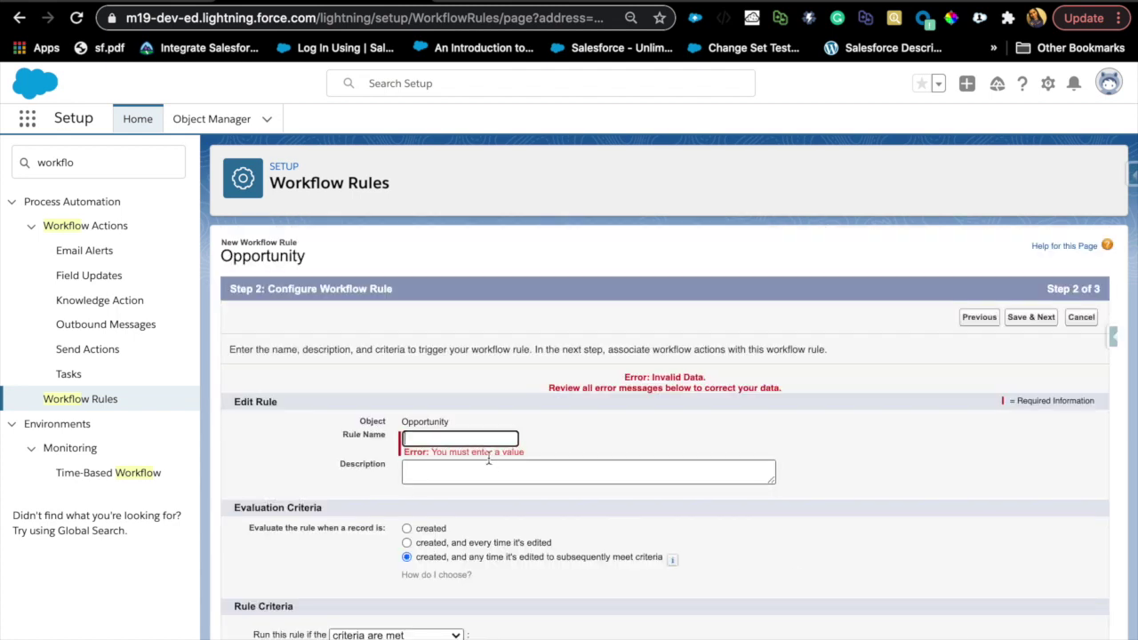
# - Name the rule Test, save it and highlight its evaluation criteria on the workflow actions page
pyautogui.write('Tet')
pyautogui.press('BackSpace')
pyautogui.write('st')
pyautogui.click(1031, 317)
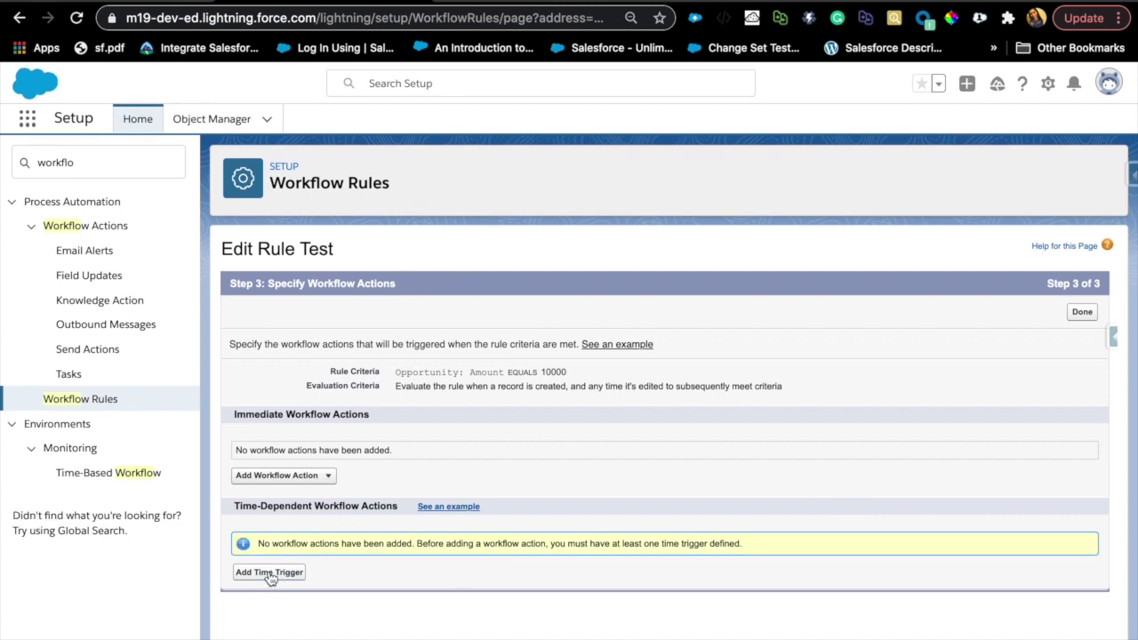
pyautogui.tripleClick(544, 387)
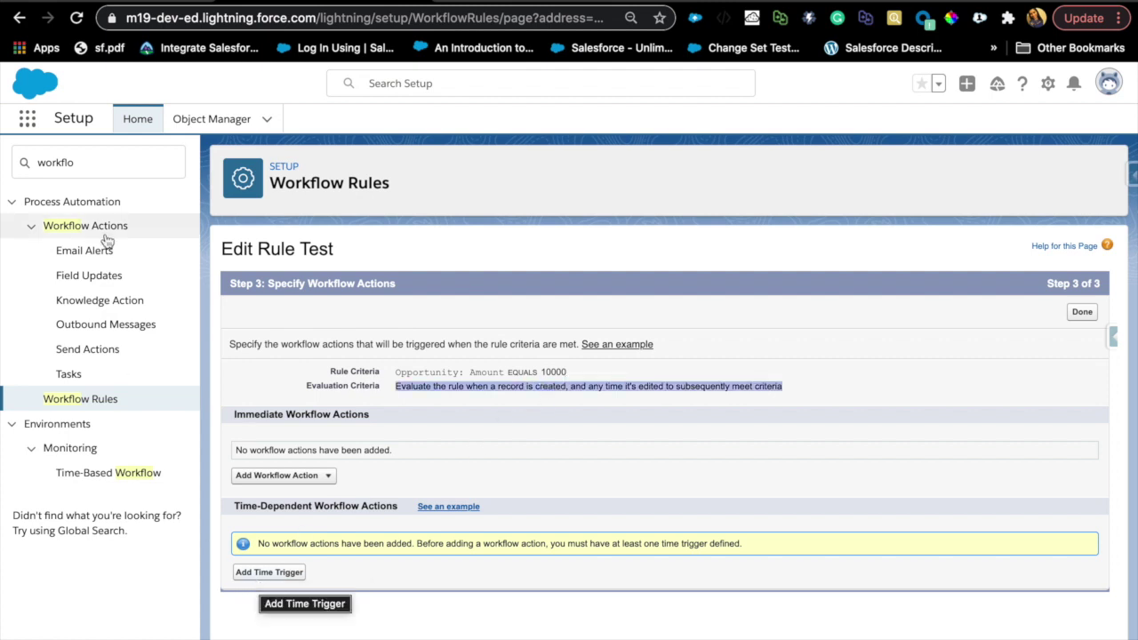
# - Search Setup for "proces", open Process Builder, and view the blank New Process form before closing it
pyautogui.click(71, 161)
pyautogui.write('p')
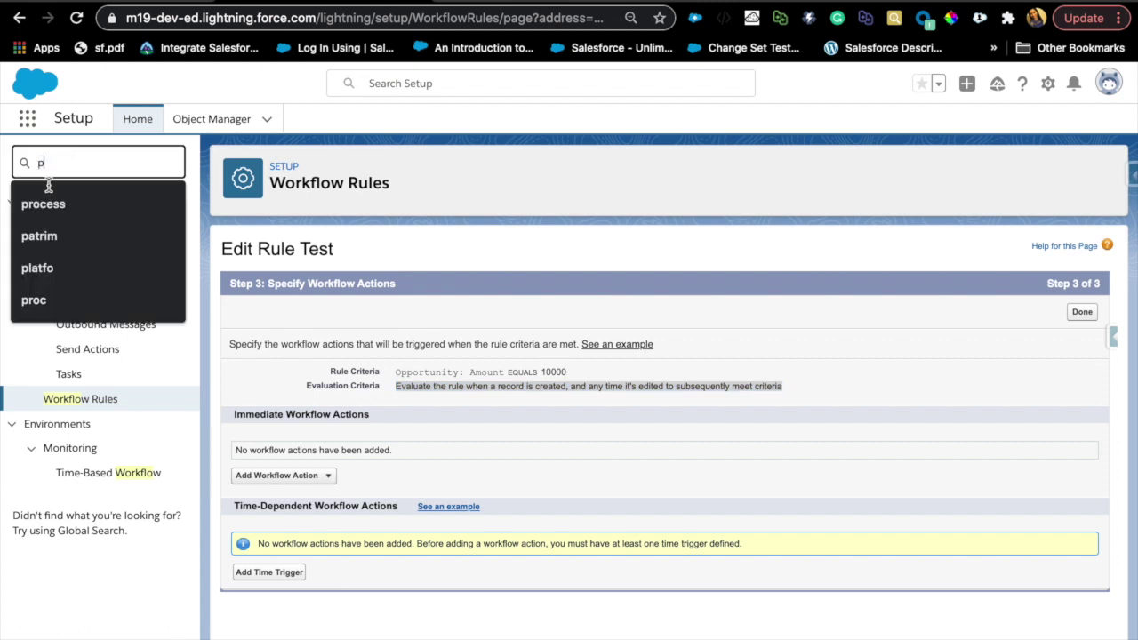
pyautogui.write('roces')
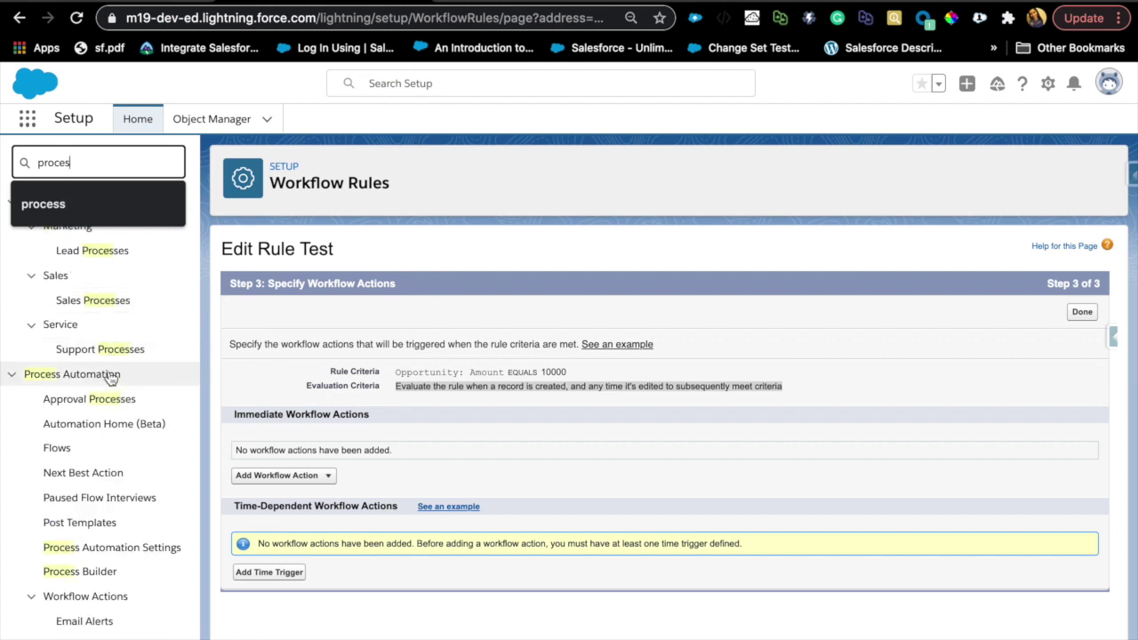
pyautogui.click(98, 573)
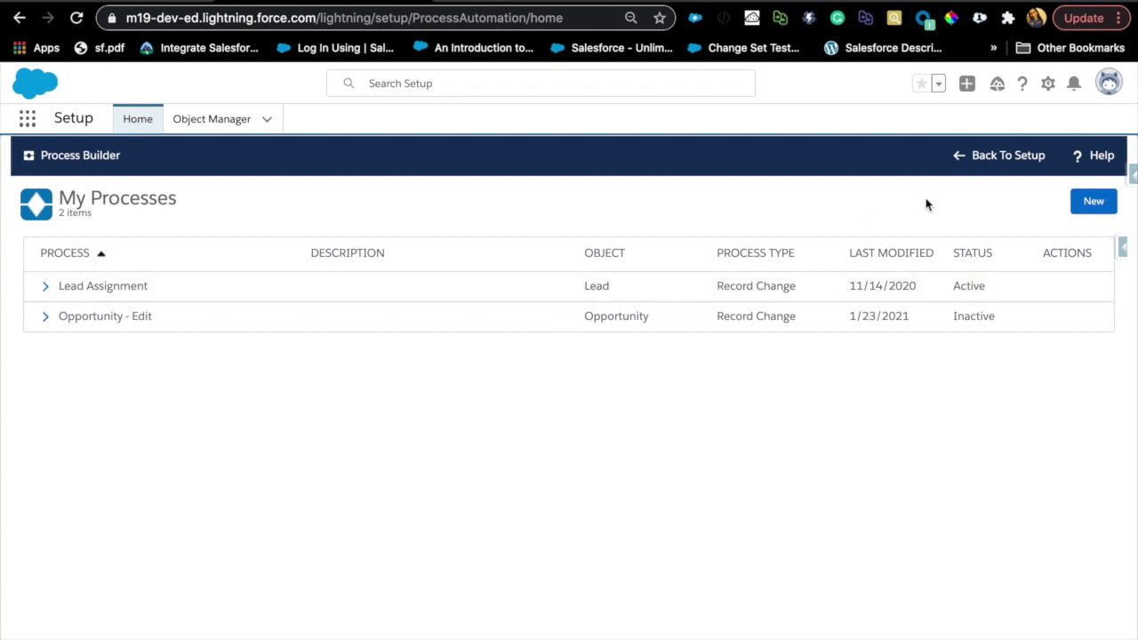
pyautogui.click(1074, 204)
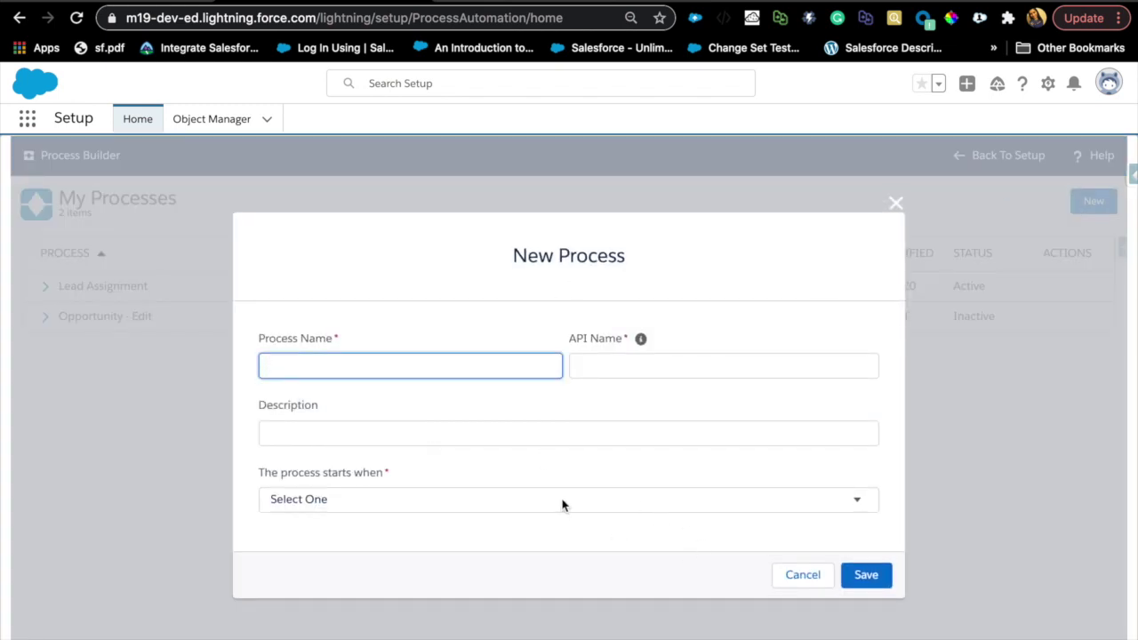
pyautogui.click(896, 202)
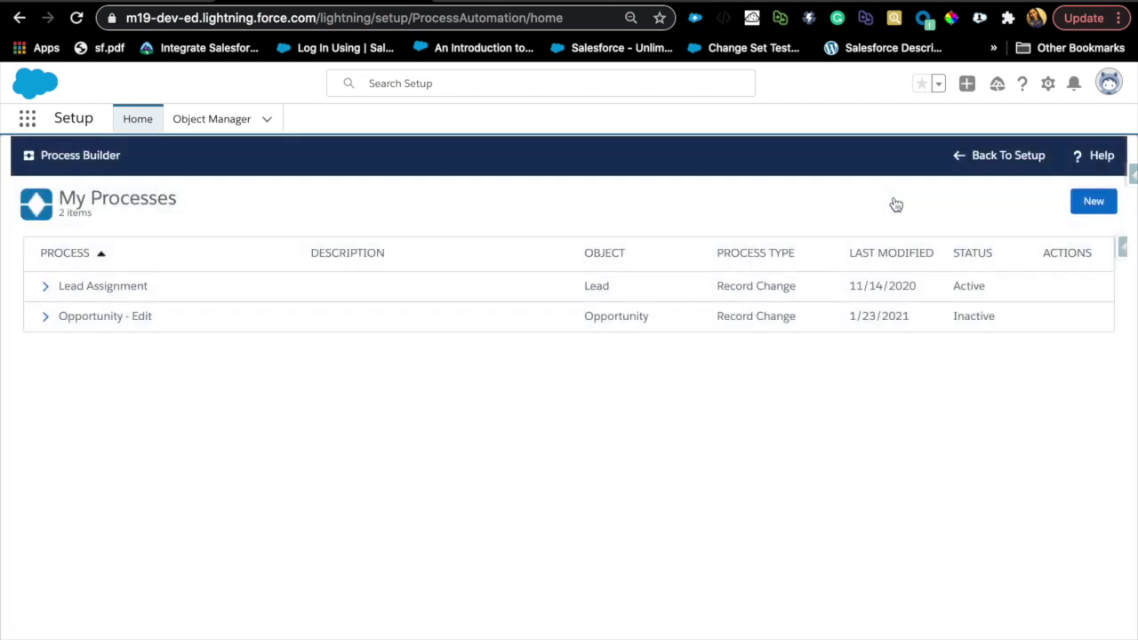
# - Open version 4 of the Opportunity - Edit process and examine the advanced setting of its Perm Set Assignment criteria
pyautogui.click(45, 318)
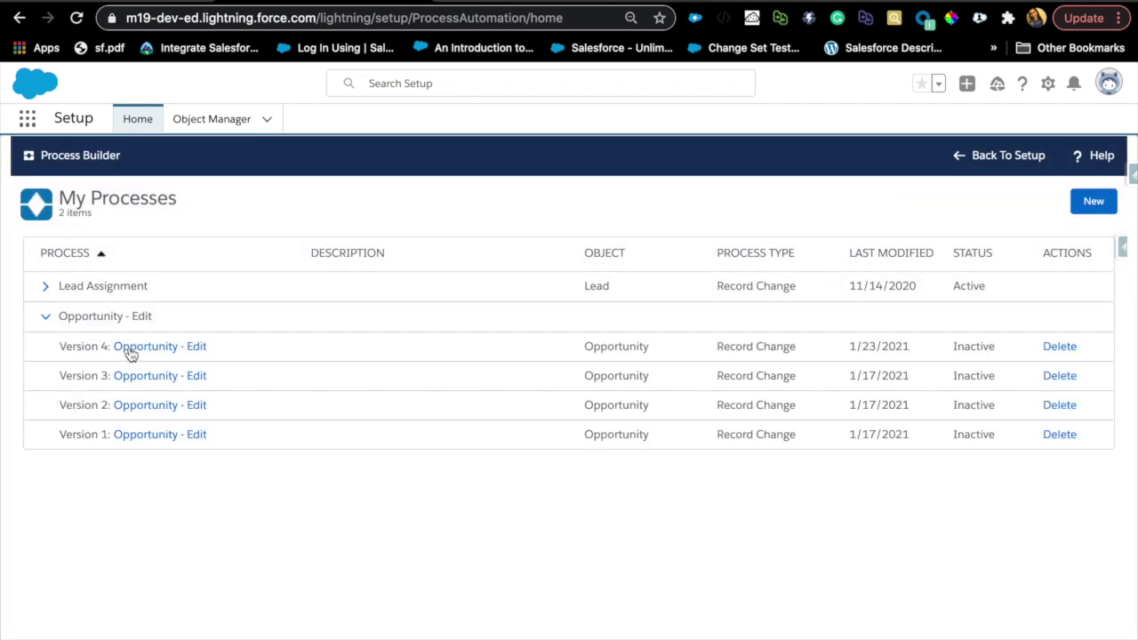
pyautogui.click(130, 349)
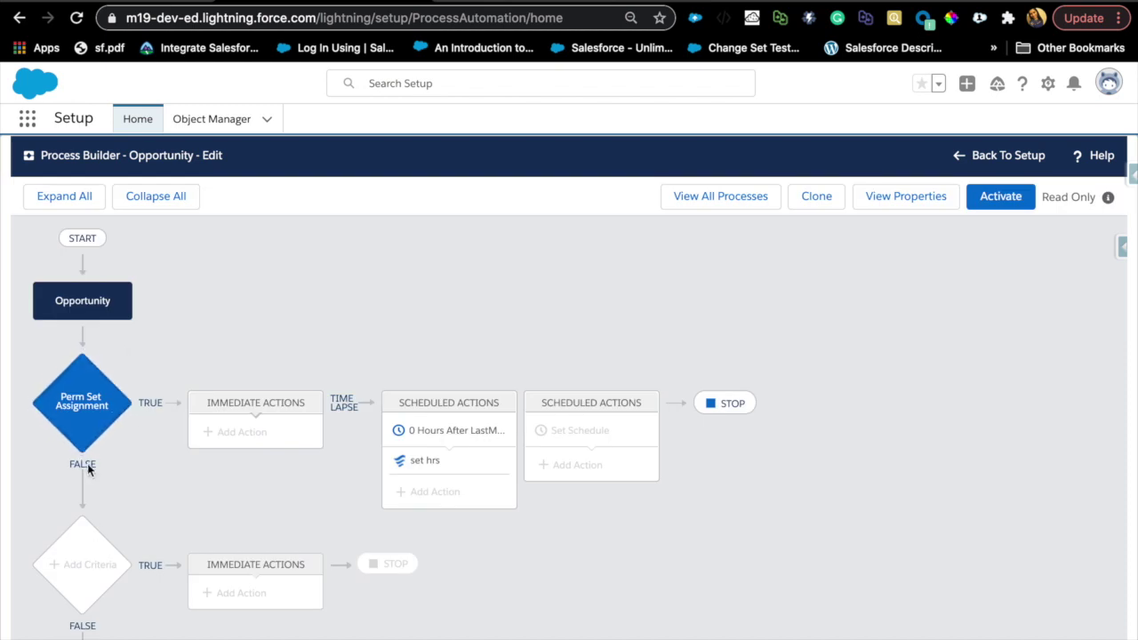
pyautogui.click(87, 408)
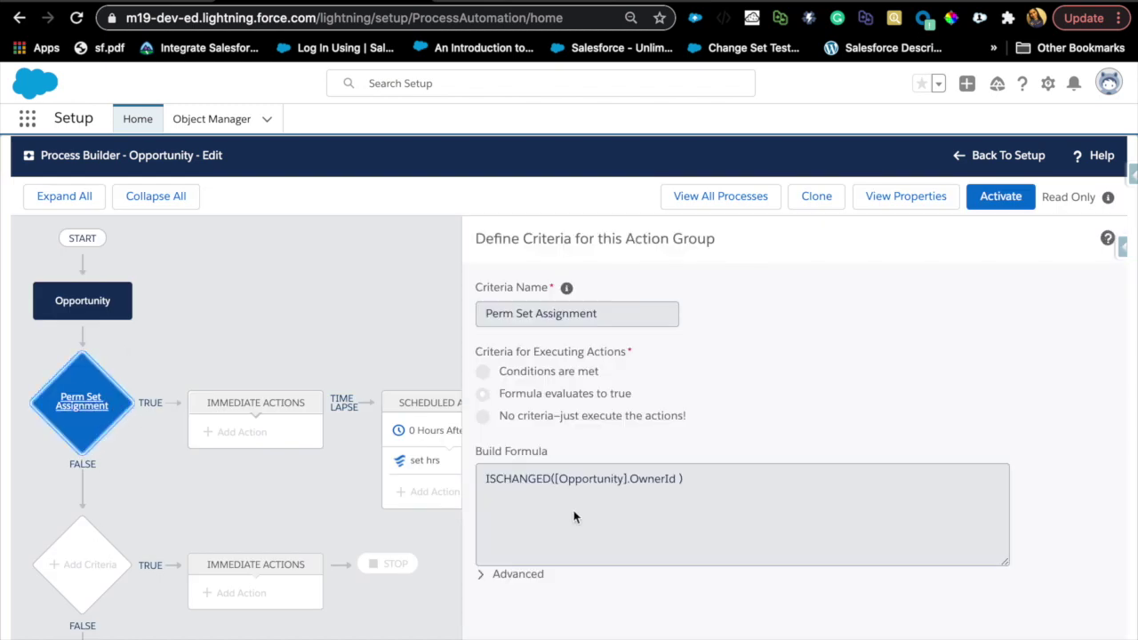
pyautogui.click(481, 574)
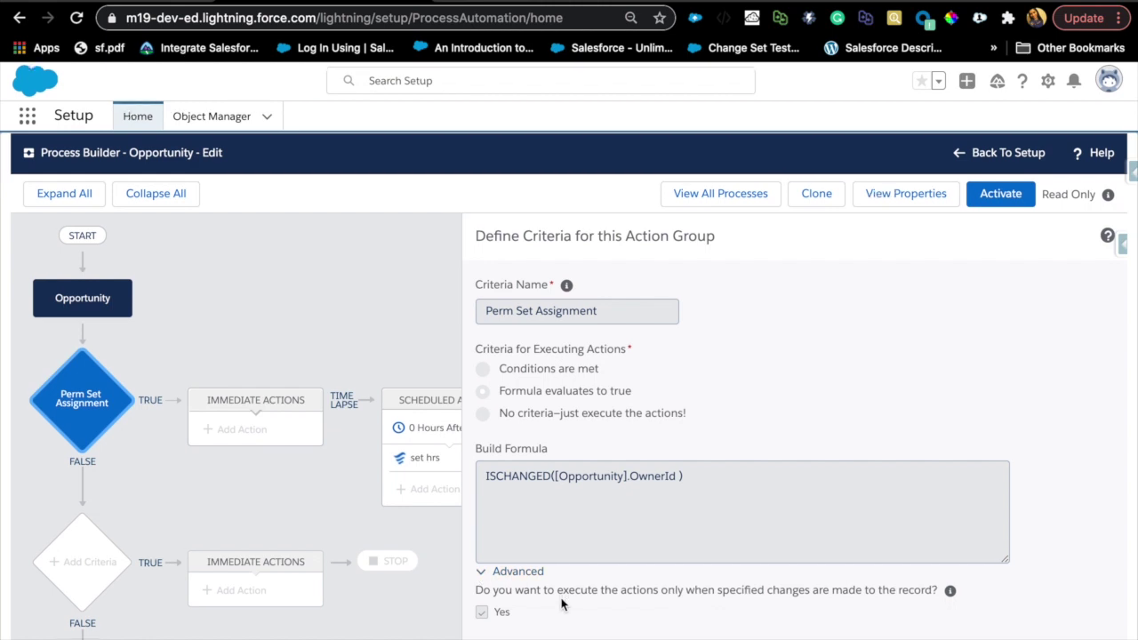
pyautogui.tripleClick(525, 596)
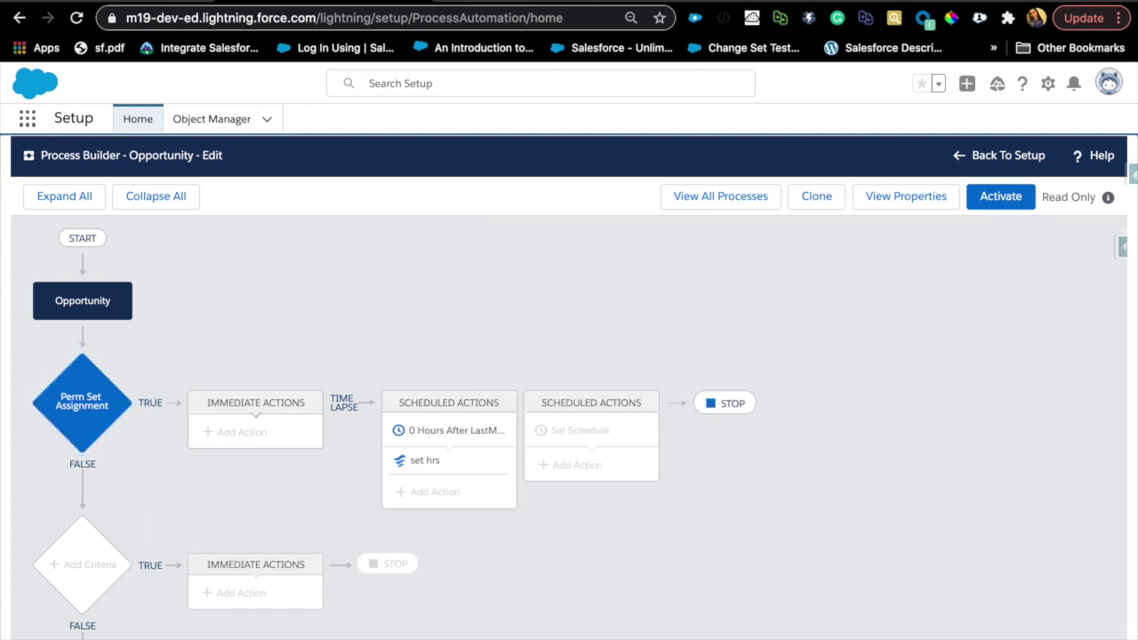
# - View the time settings of the process's first scheduled action, close them and switch to the TestFLow Prospecting opportunity
pyautogui.click(442, 432)
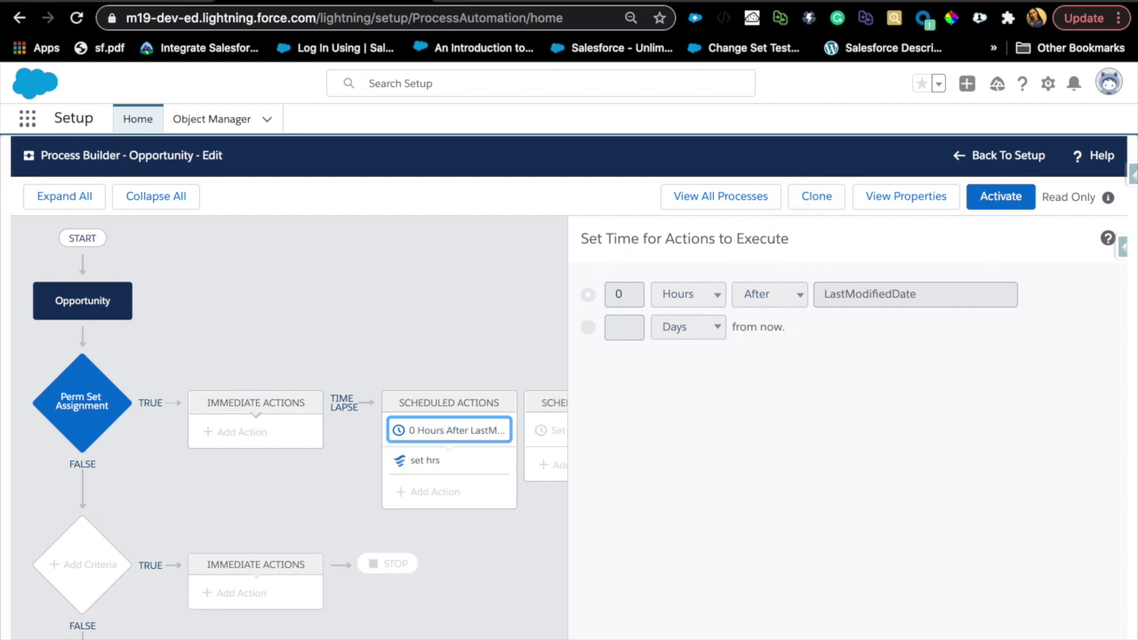
pyautogui.click(344, 516)
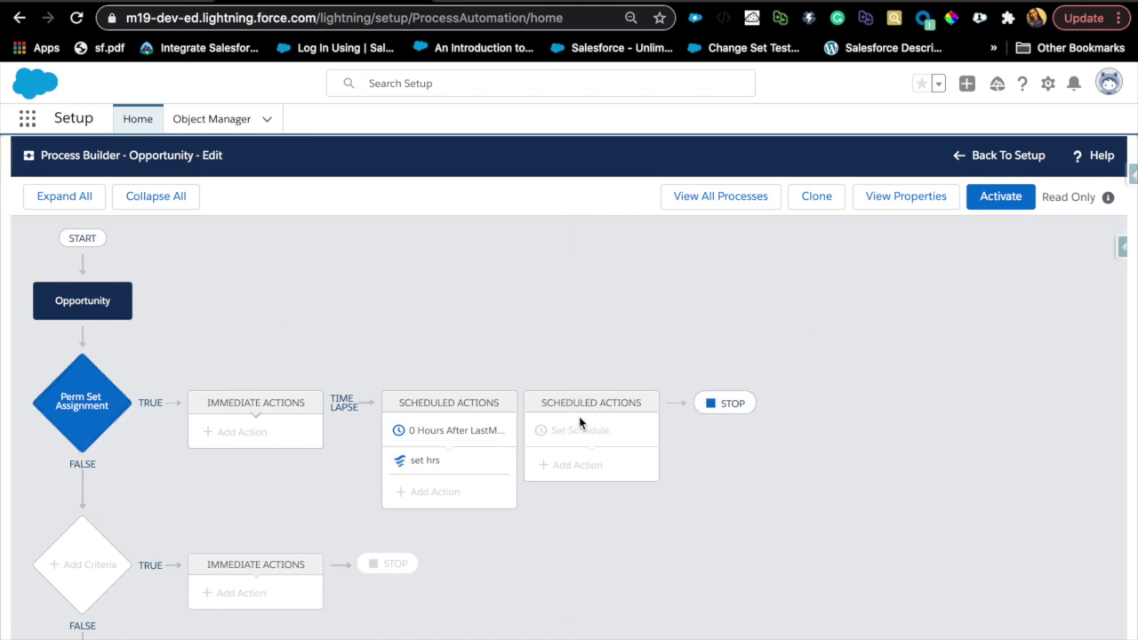
pyautogui.click(703, 2)
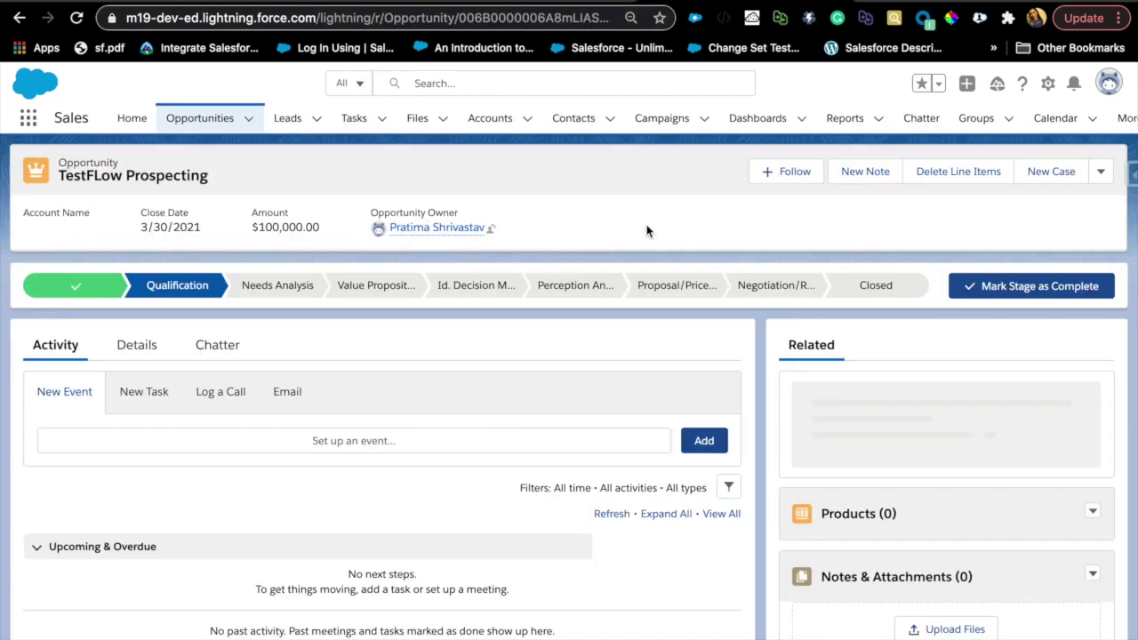